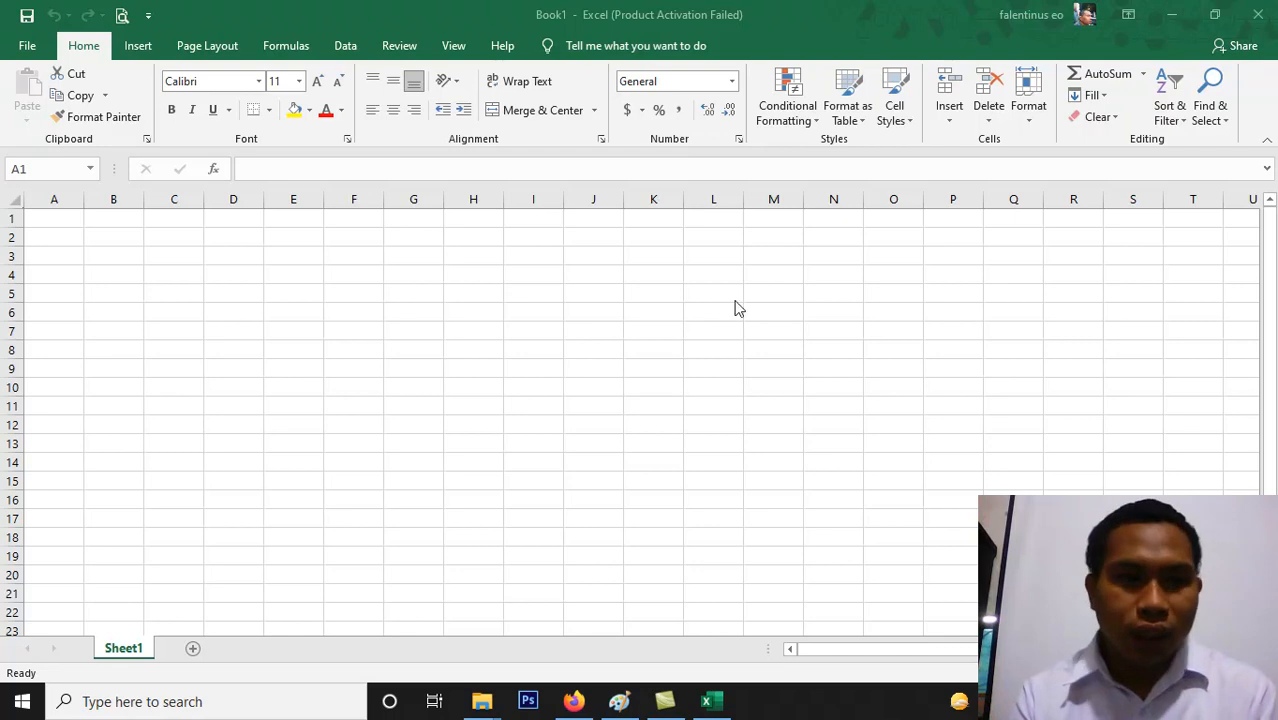
Enter the title "DAFTAR PENJUALAN BARANG" in cell A1
click(55, 220)
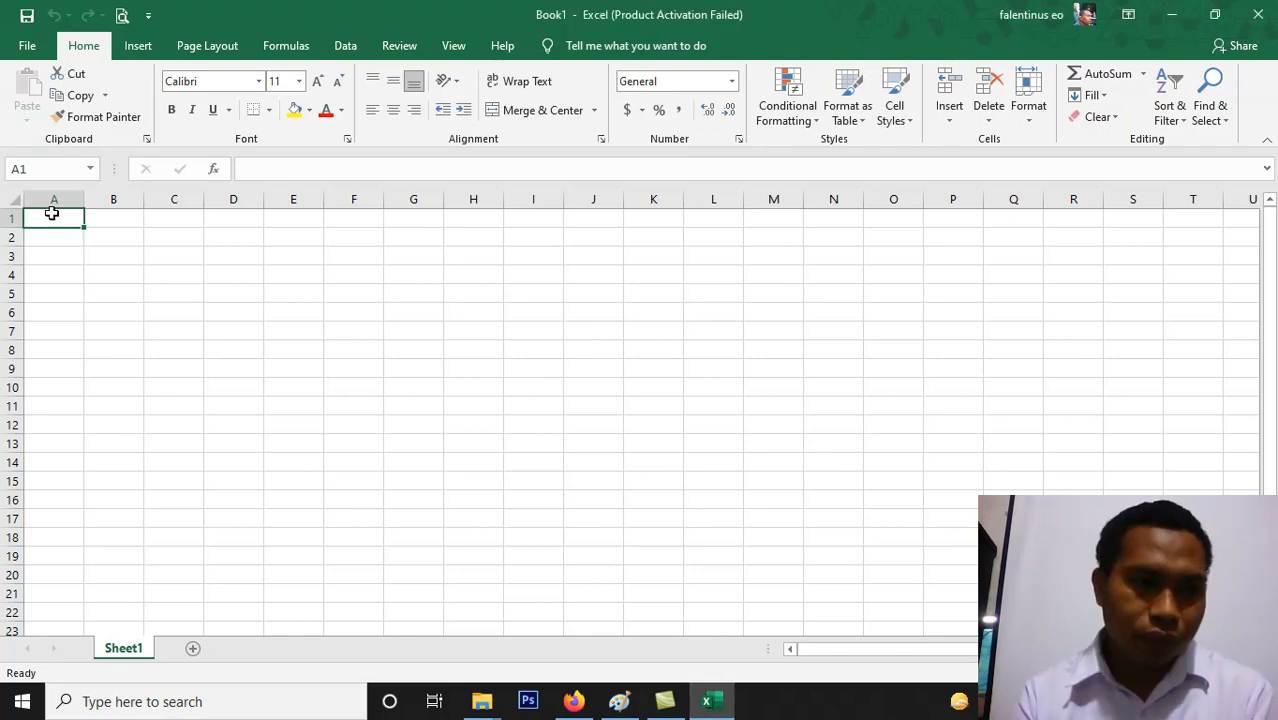
text(DAFTAR P)
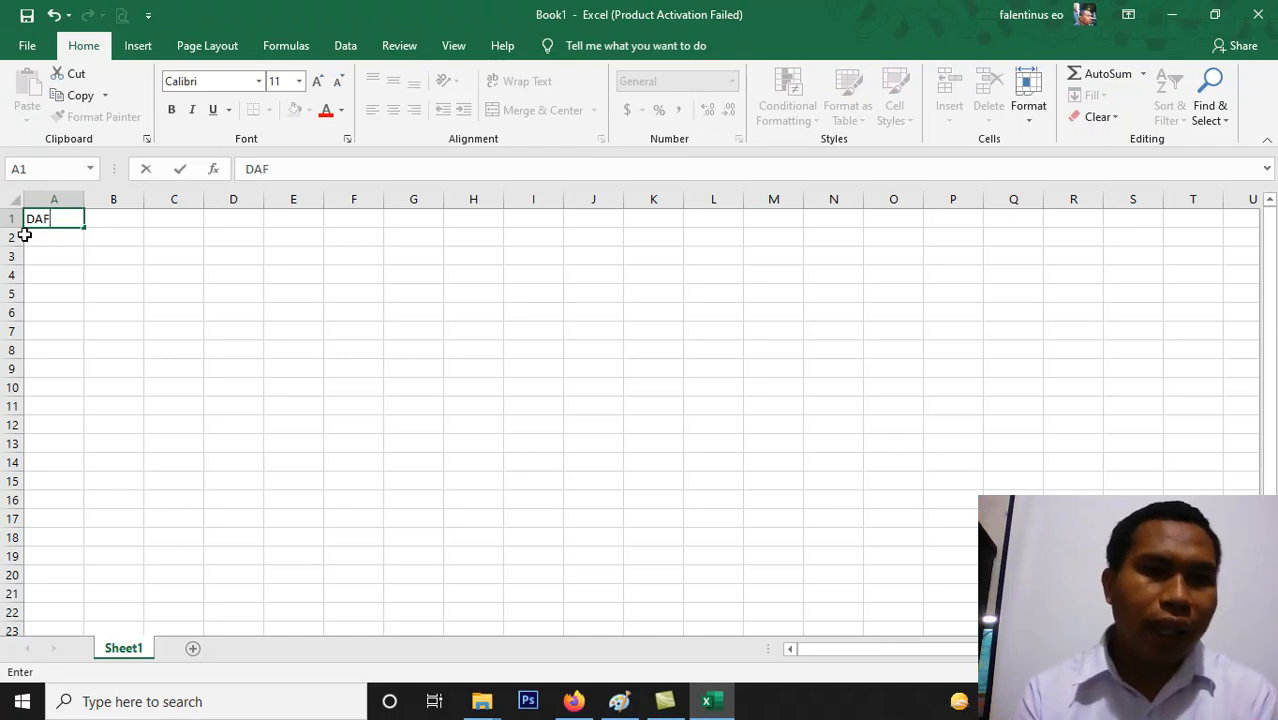
text(N)
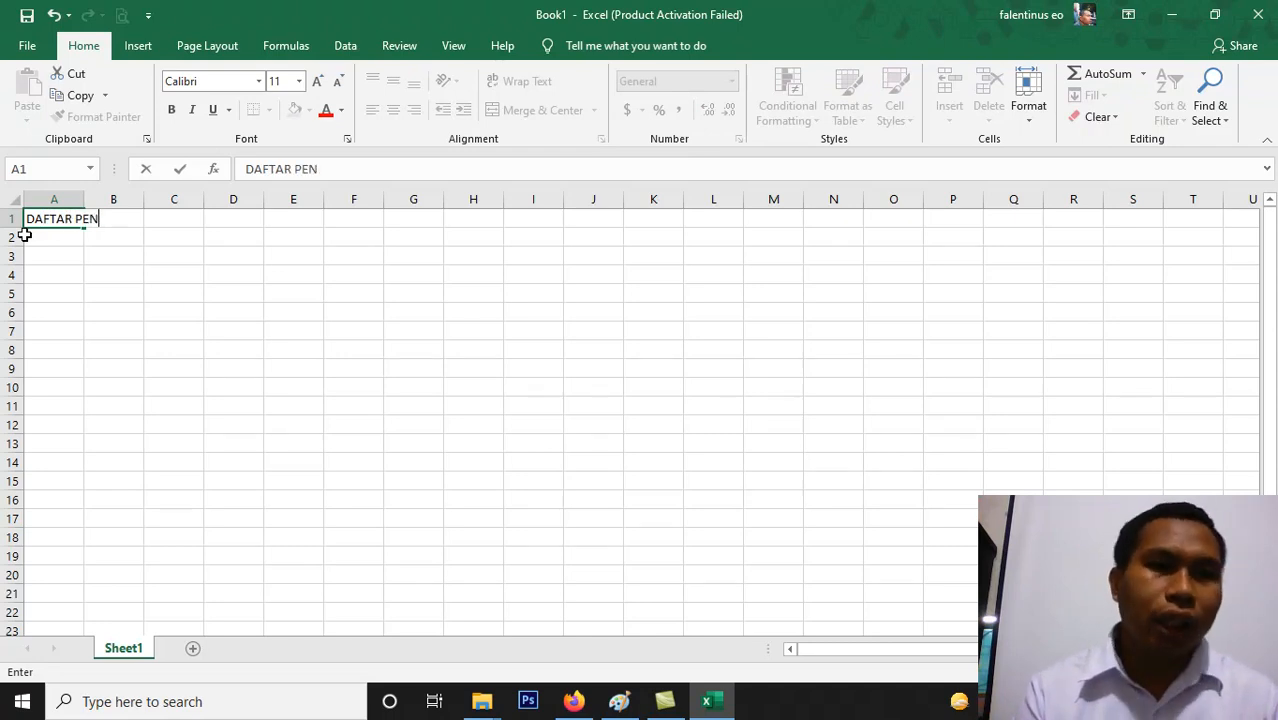
text(JUALAN BARANG)
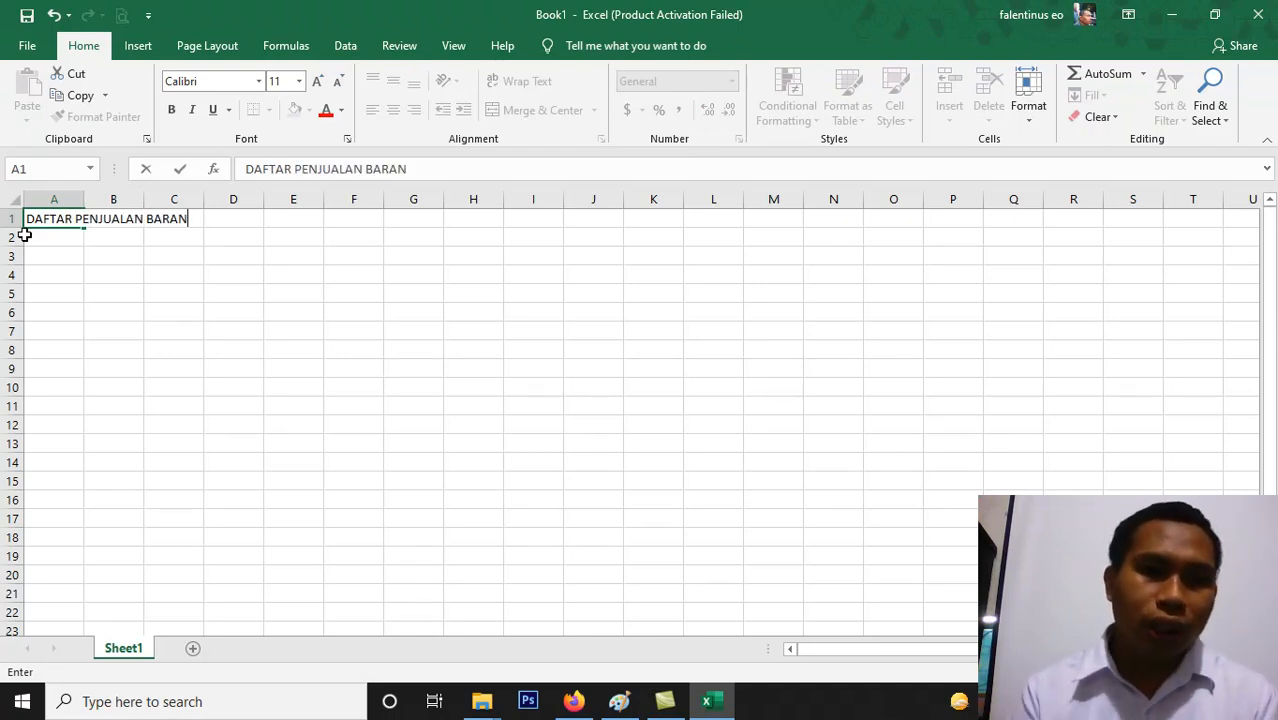
key(Return)
key(Return)
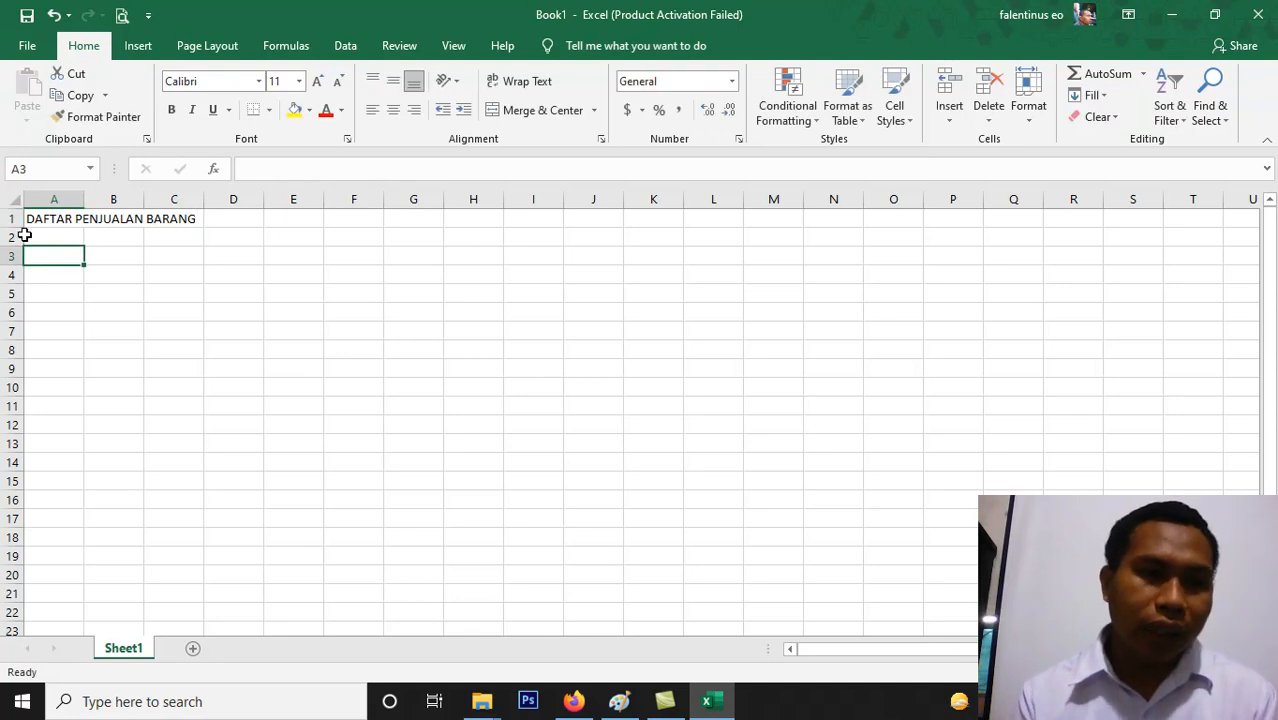
Enter the column headings NO, NAMA B and PENJUALAN in cells A3 to C3
text(NO)
key(Tab)
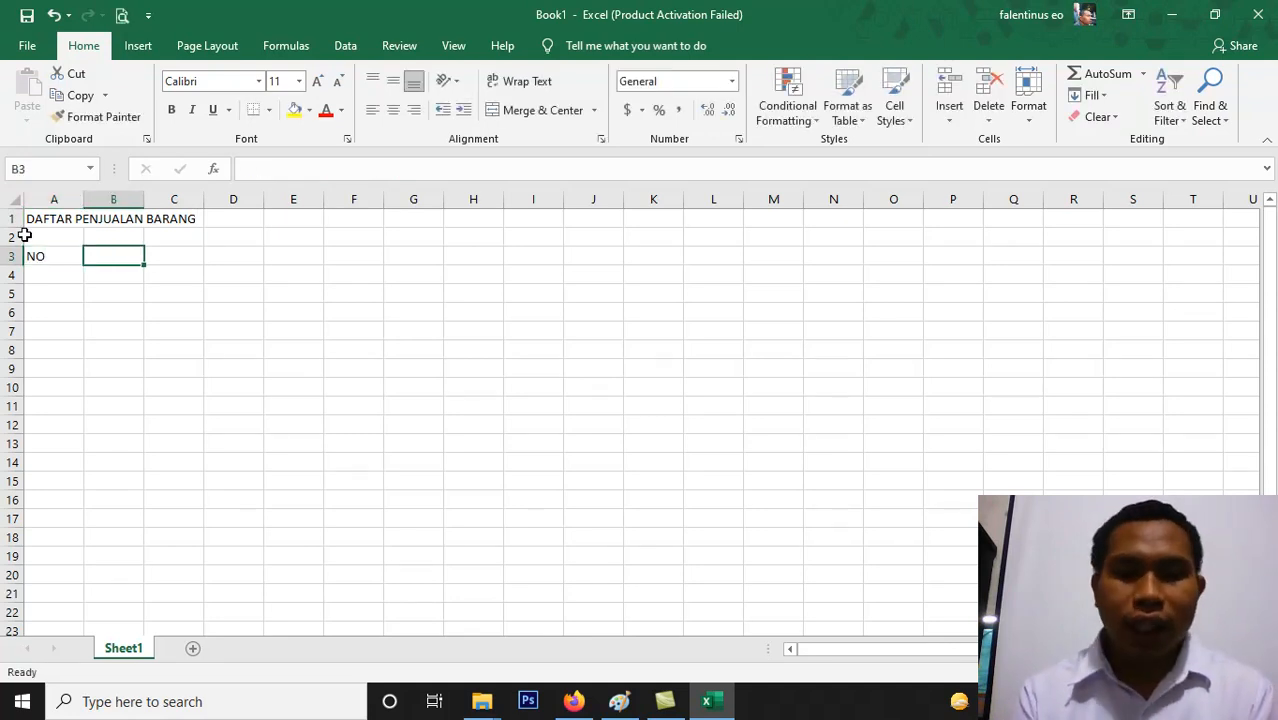
text(NAMA)
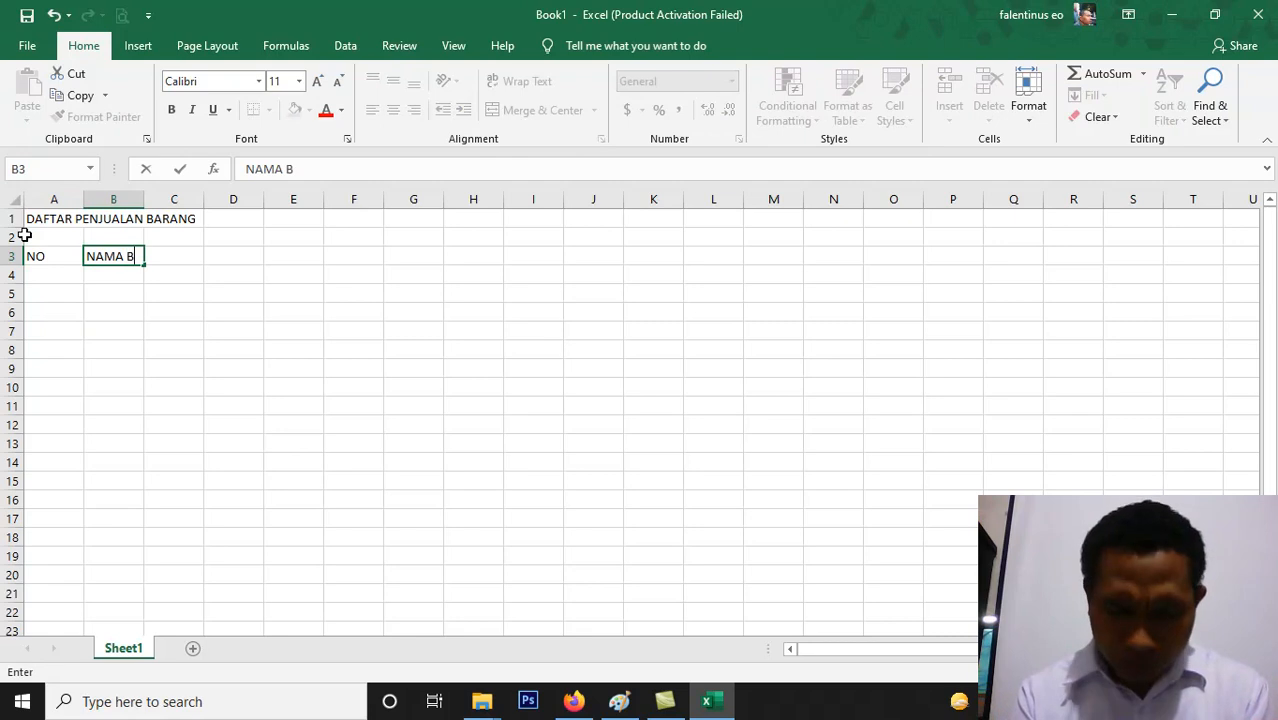
text( B)
key(Tab)
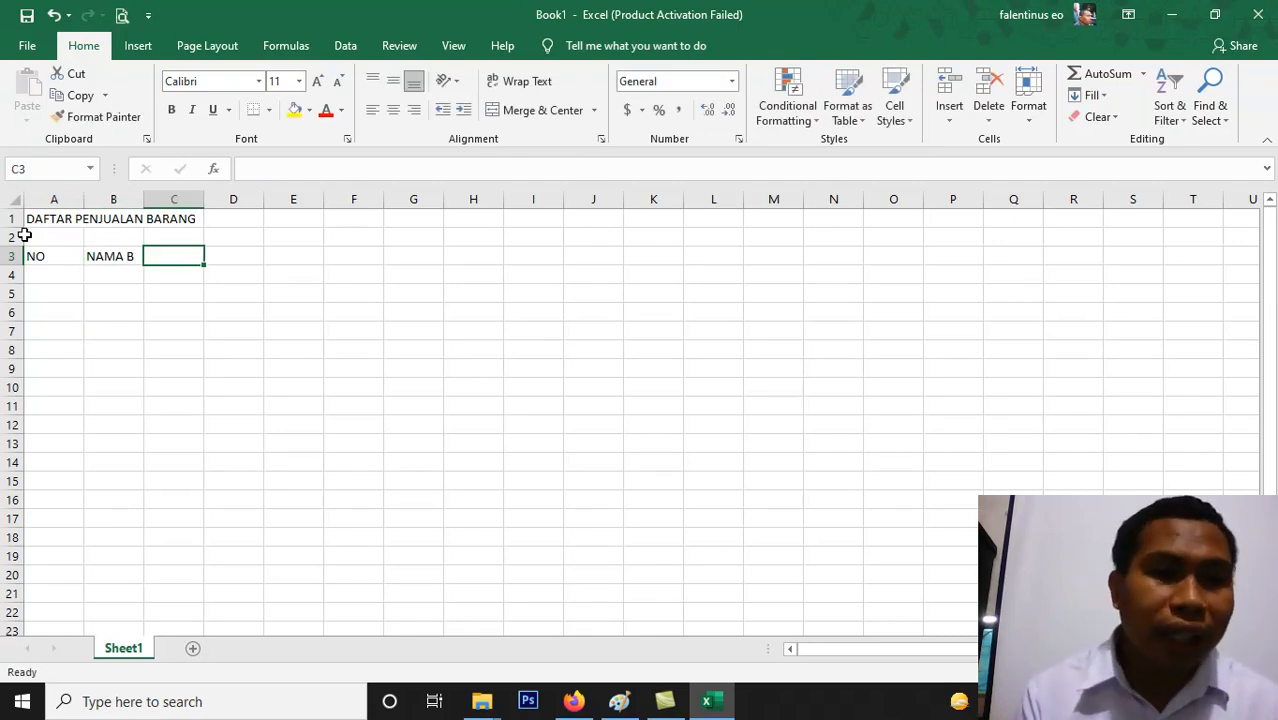
text(PENJUAL)
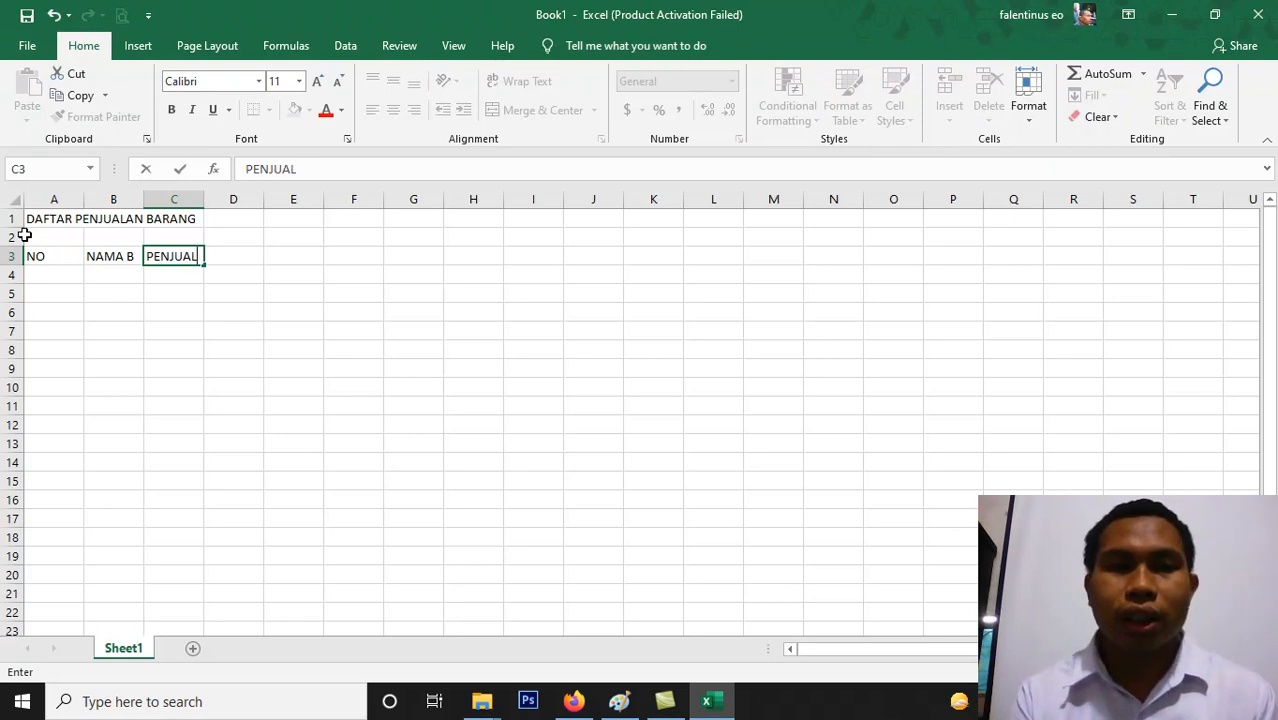
text(AN)
key(Return)
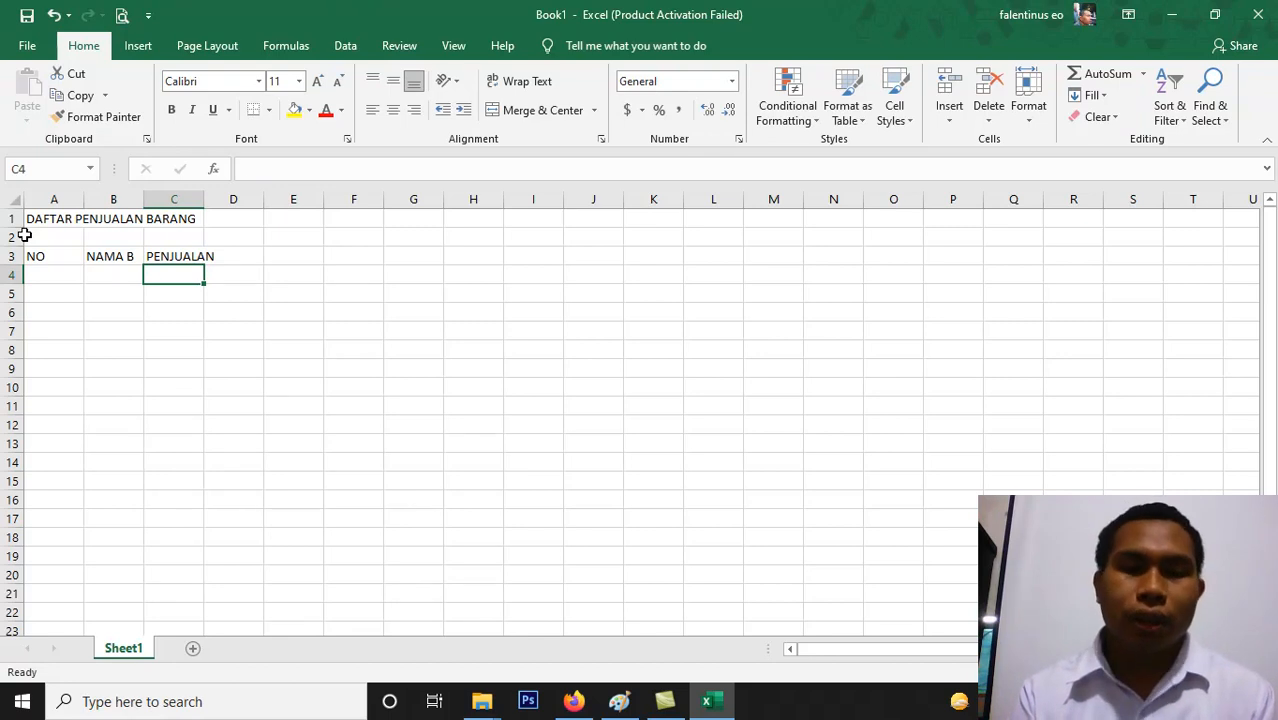
Enter the month subheadings JUN, JUL and AGS in cells C4 to E4 under PENJUALAN
text(JUN)
key(Tab)
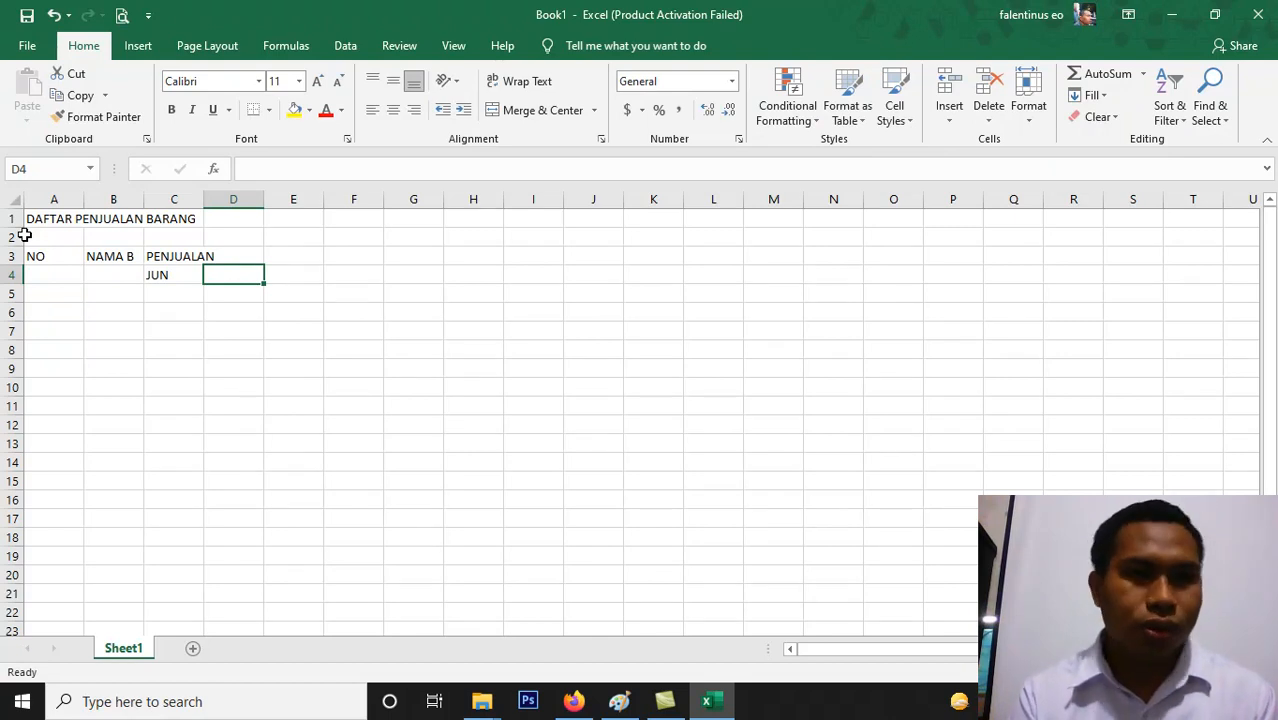
text(J)
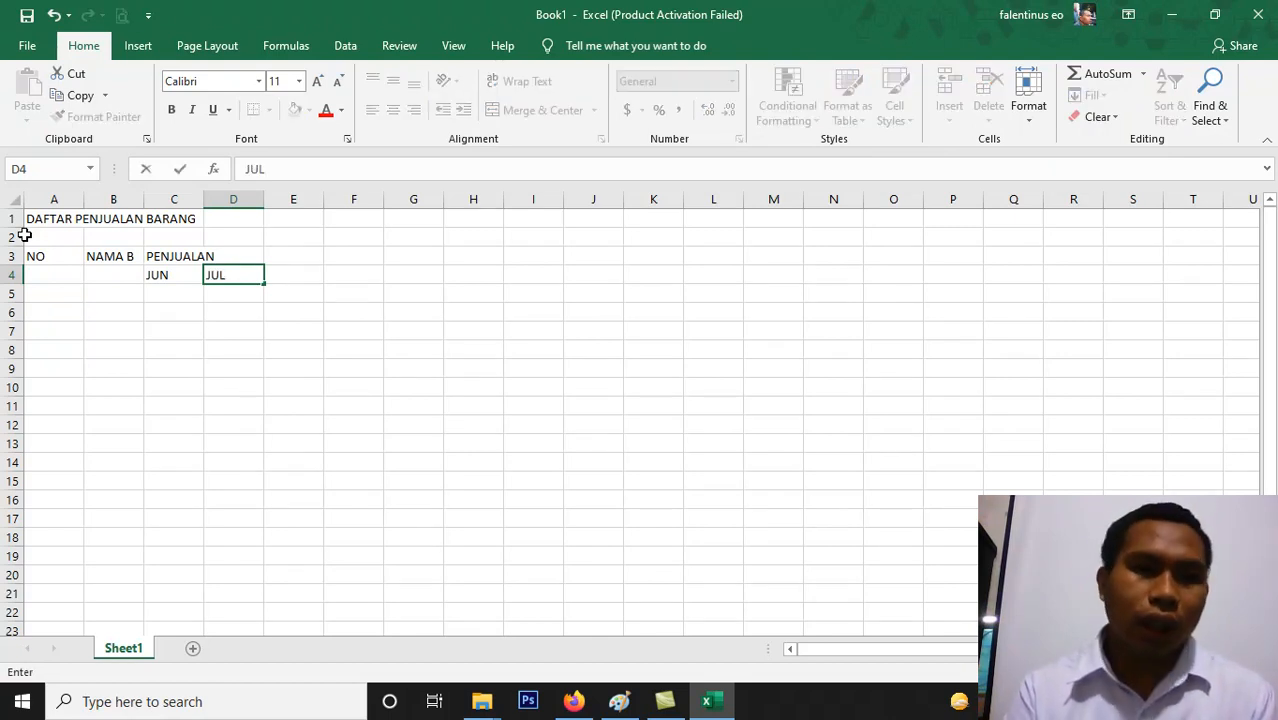
text(UL)
key(Tab)
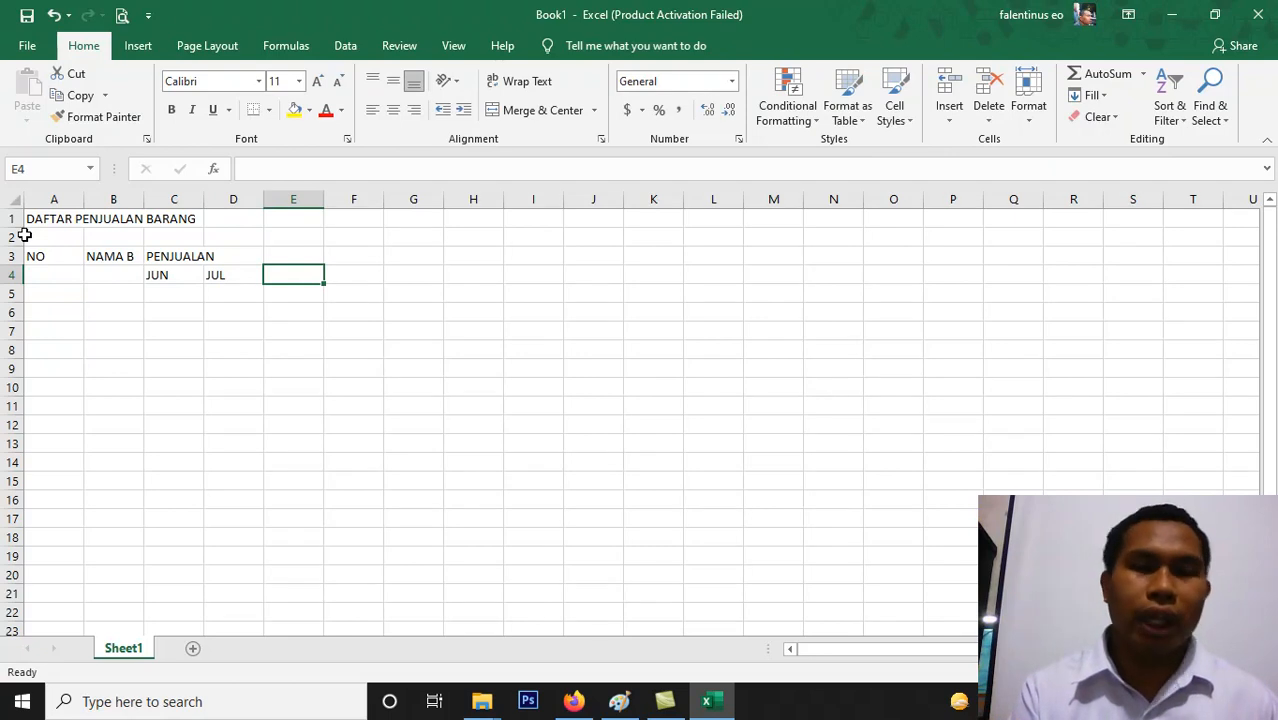
text(AGS)
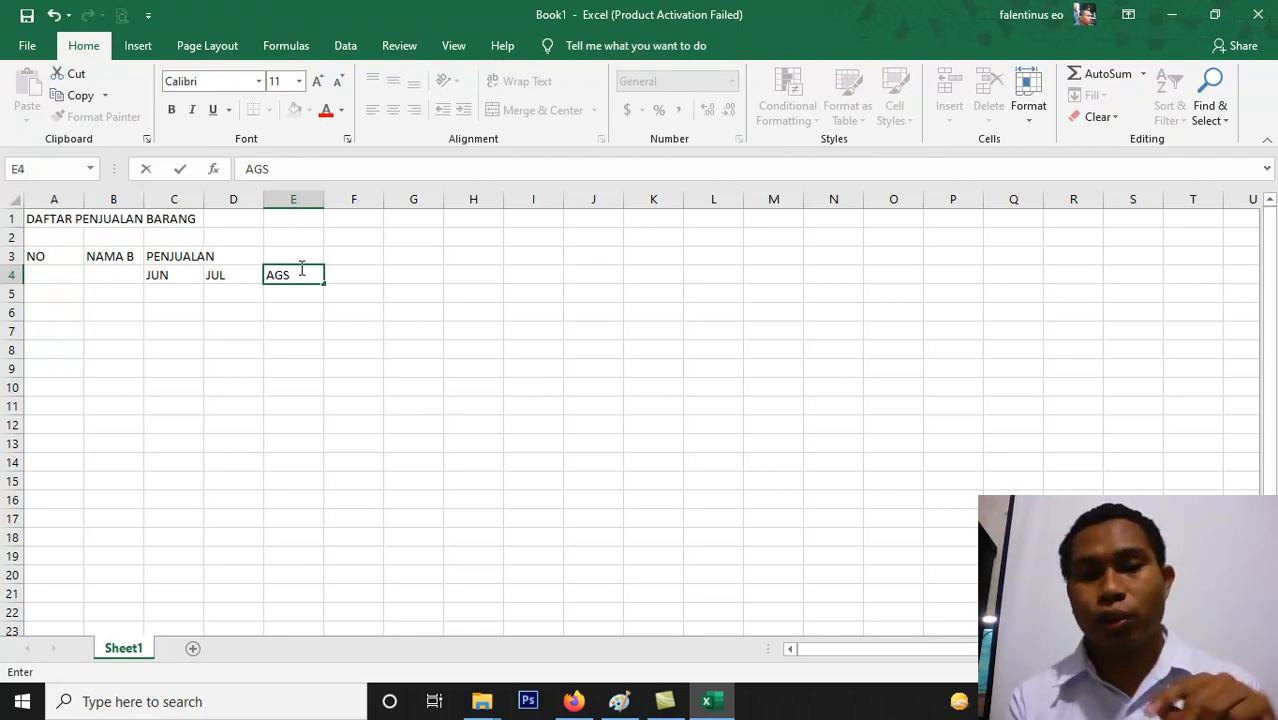
Enter the summary headings JML, MAX and MIN in cells F3 to H3
click(350, 258)
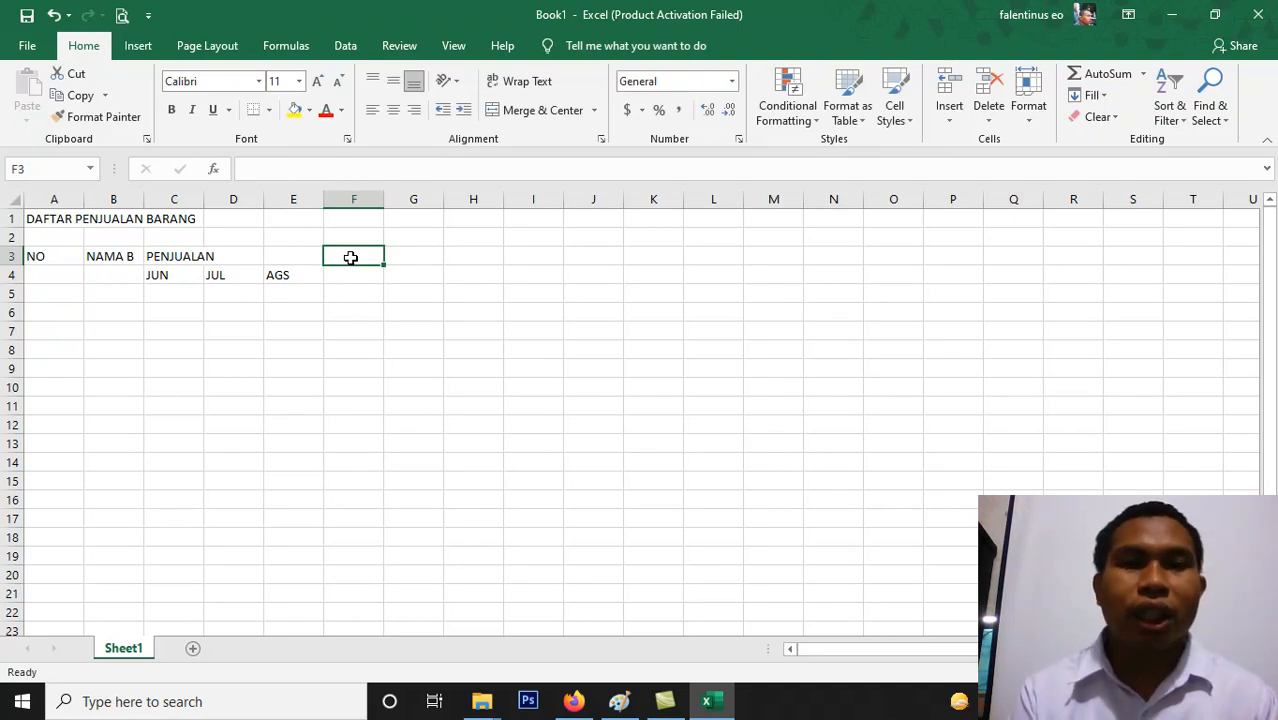
text(JML)
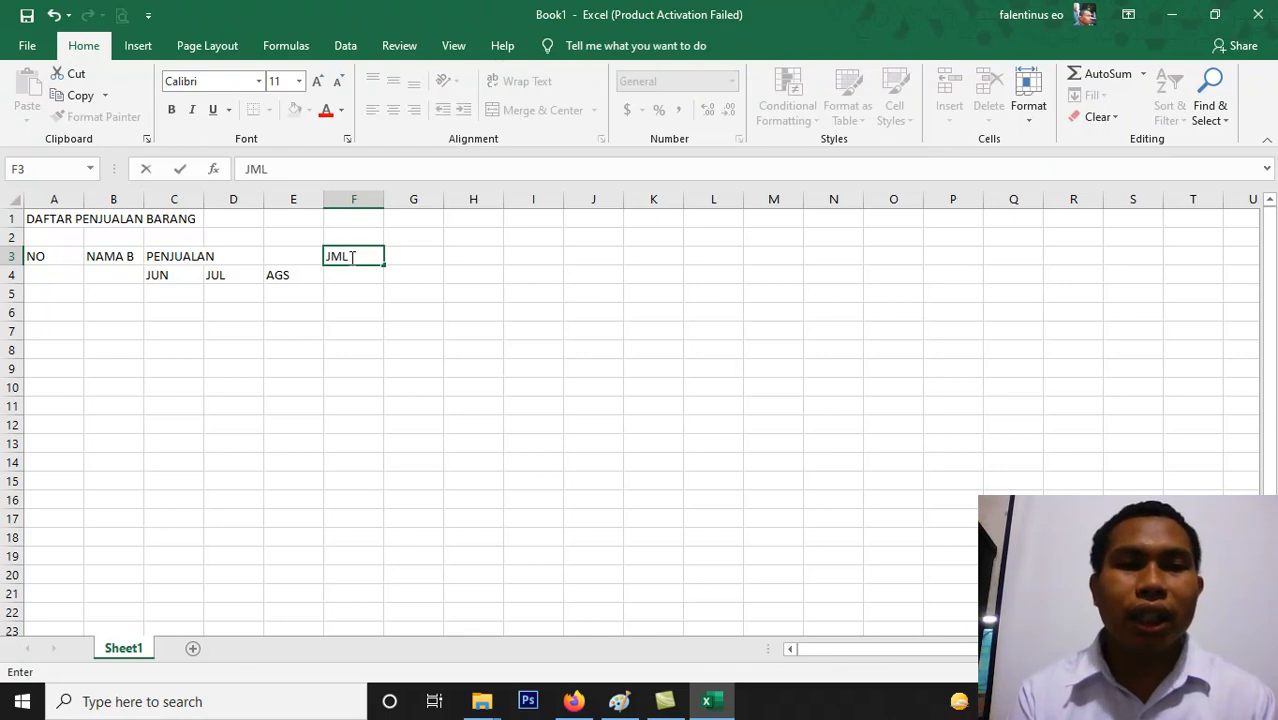
key(Tab)
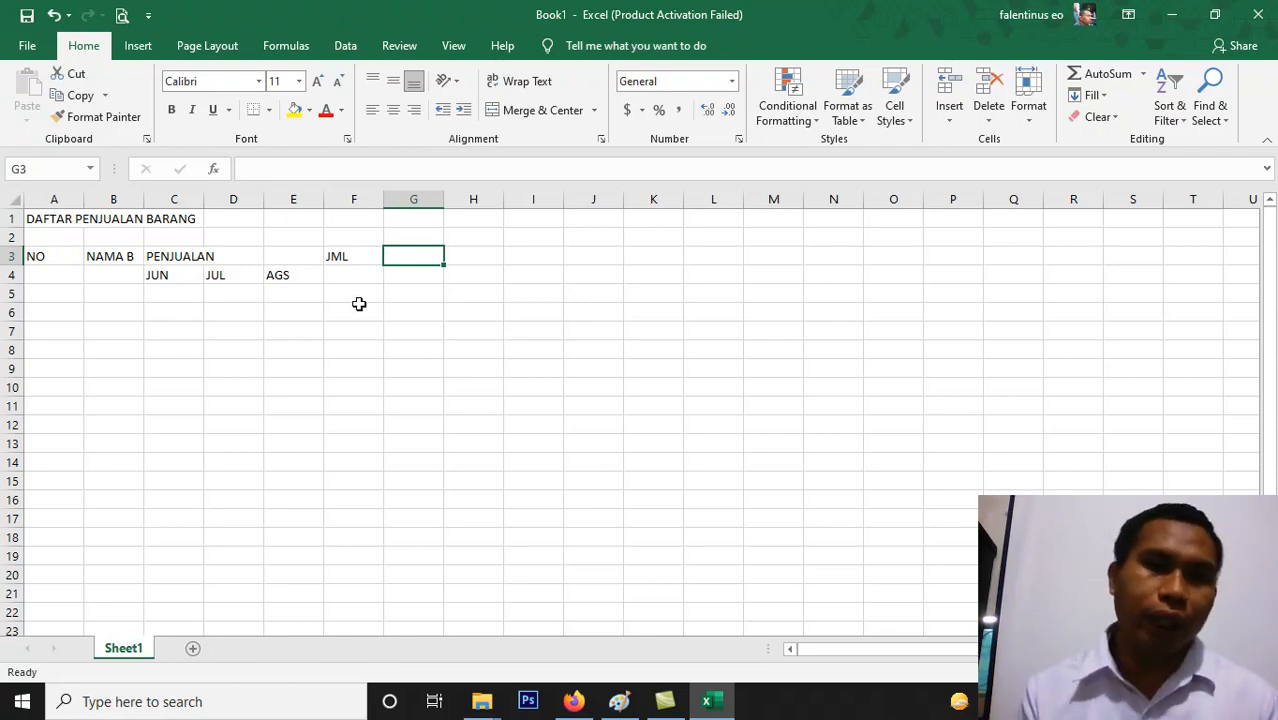
text(MAX)
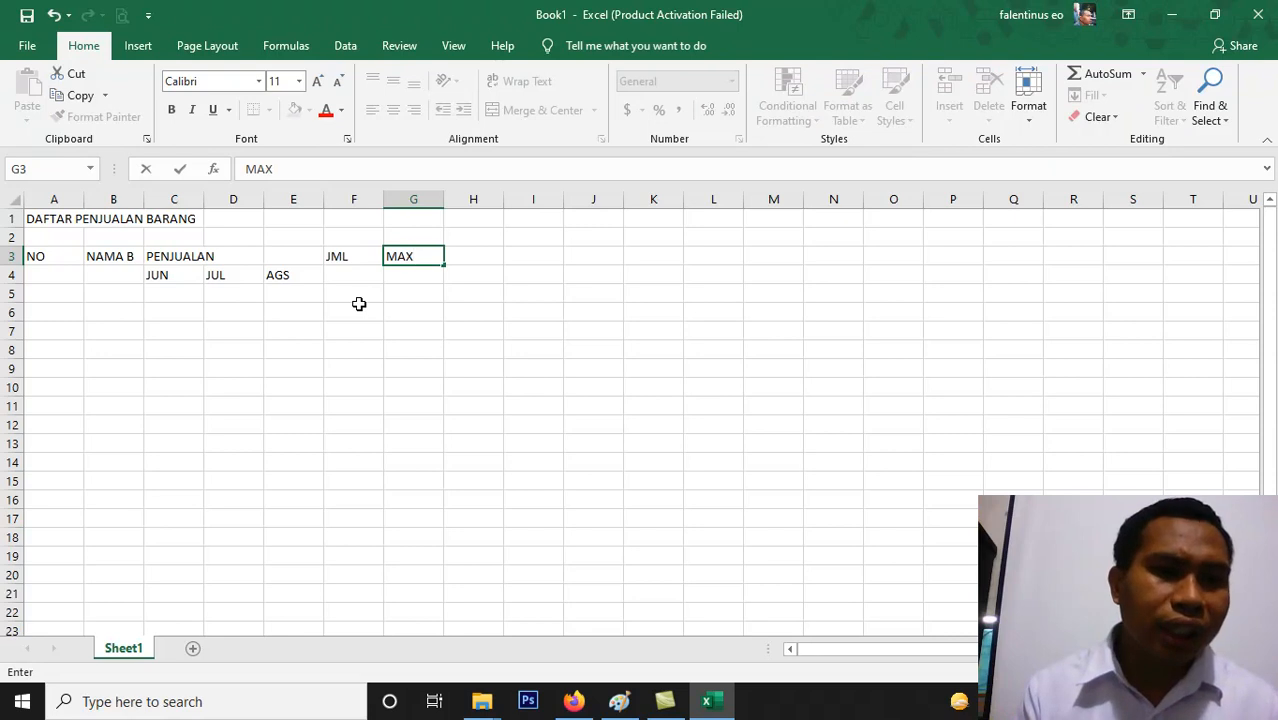
key(Tab)
text(M)
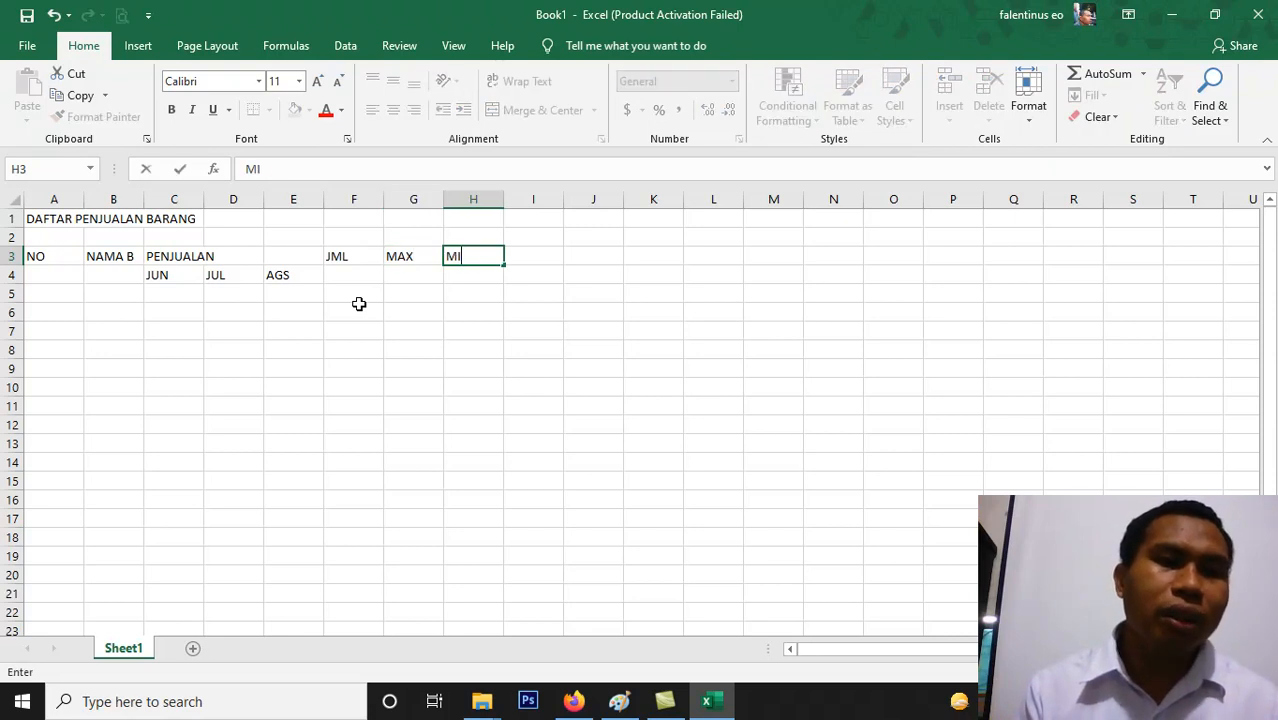
key(Tab)
key(Down)
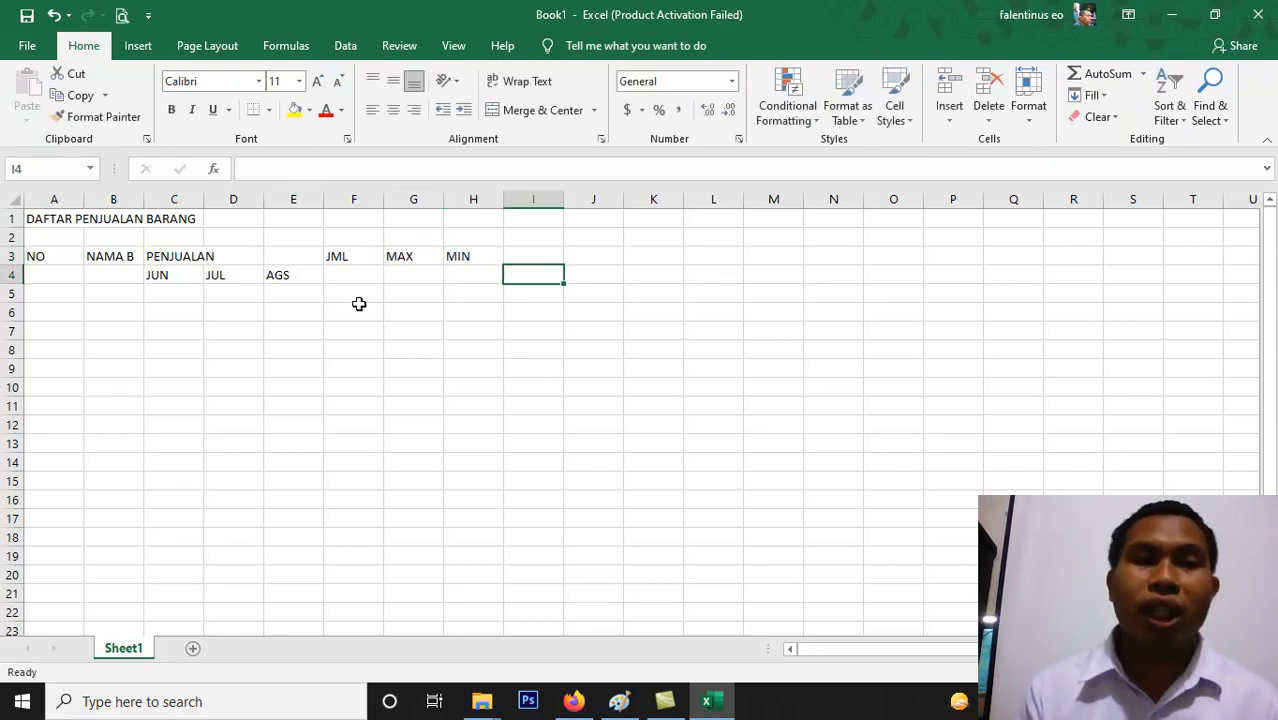
Number the table rows 1 to 5 in cells A5 to A9 under the NO heading
click(52, 293)
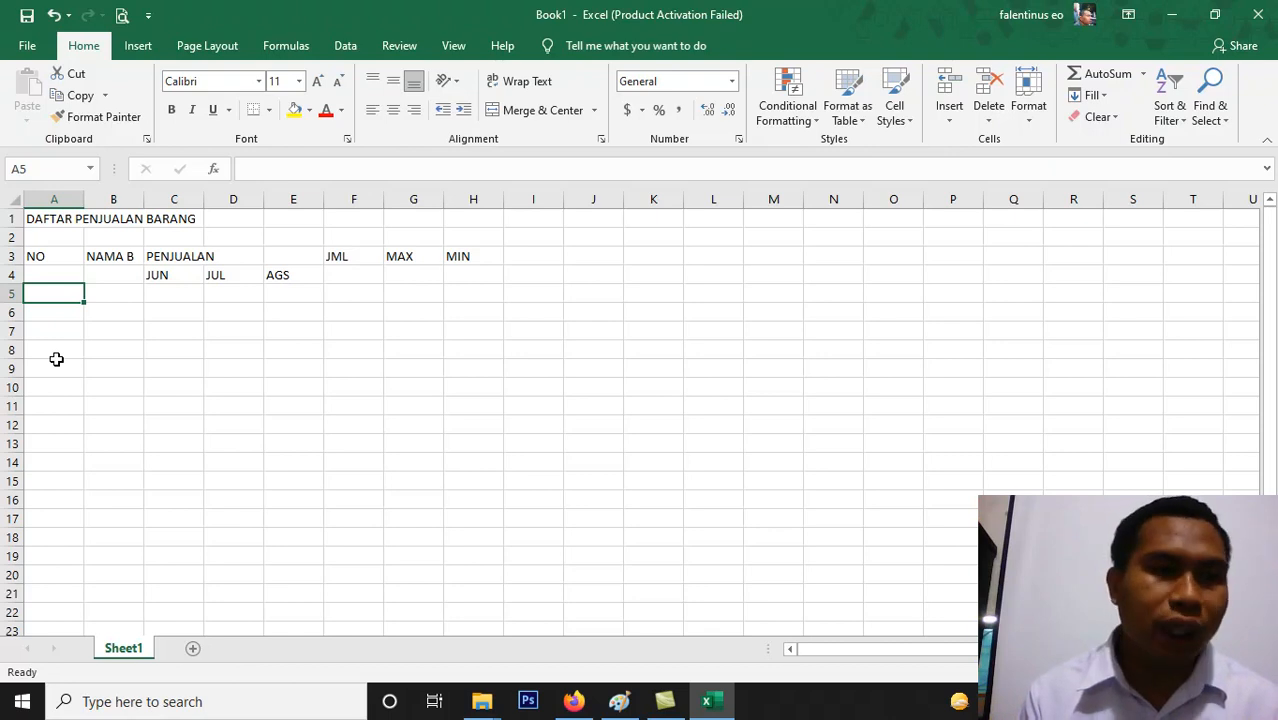
drag(40, 251, 259, 297)
click(65, 297)
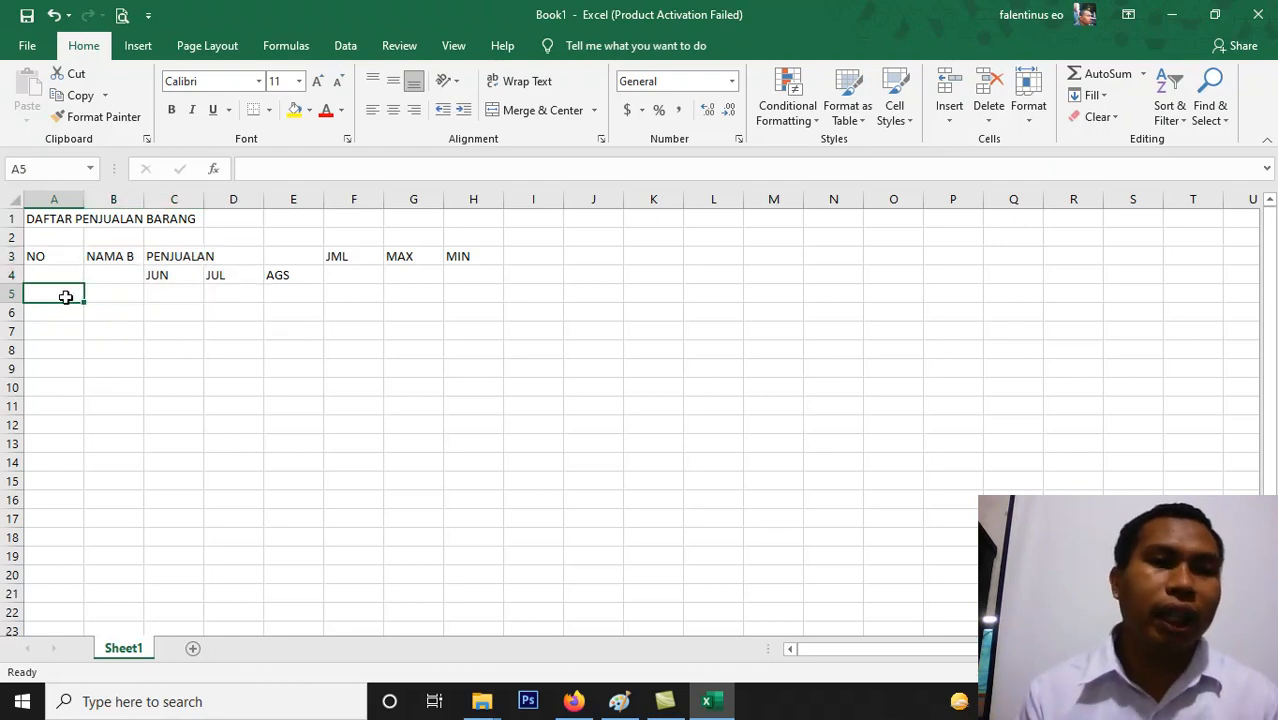
text(1)
key(Return)
text(2)
key(Return)
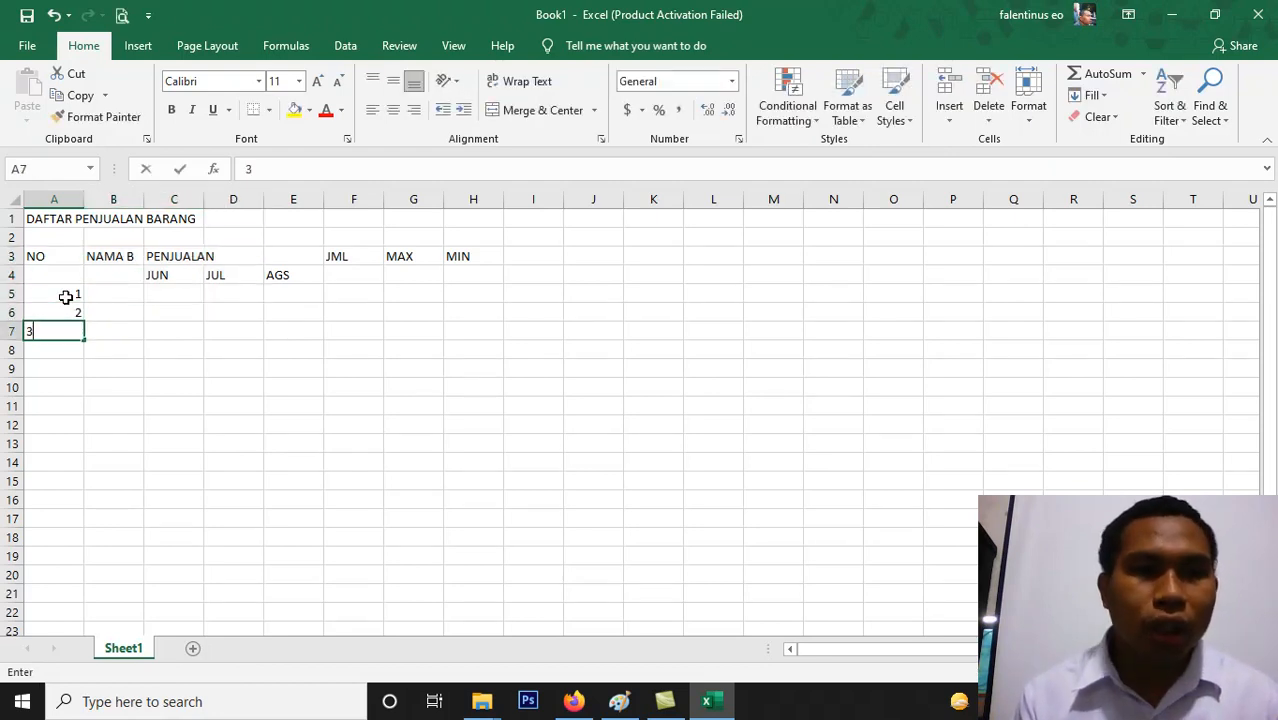
text(3)
key(Return)
text(4)
key(Return)
text(5)
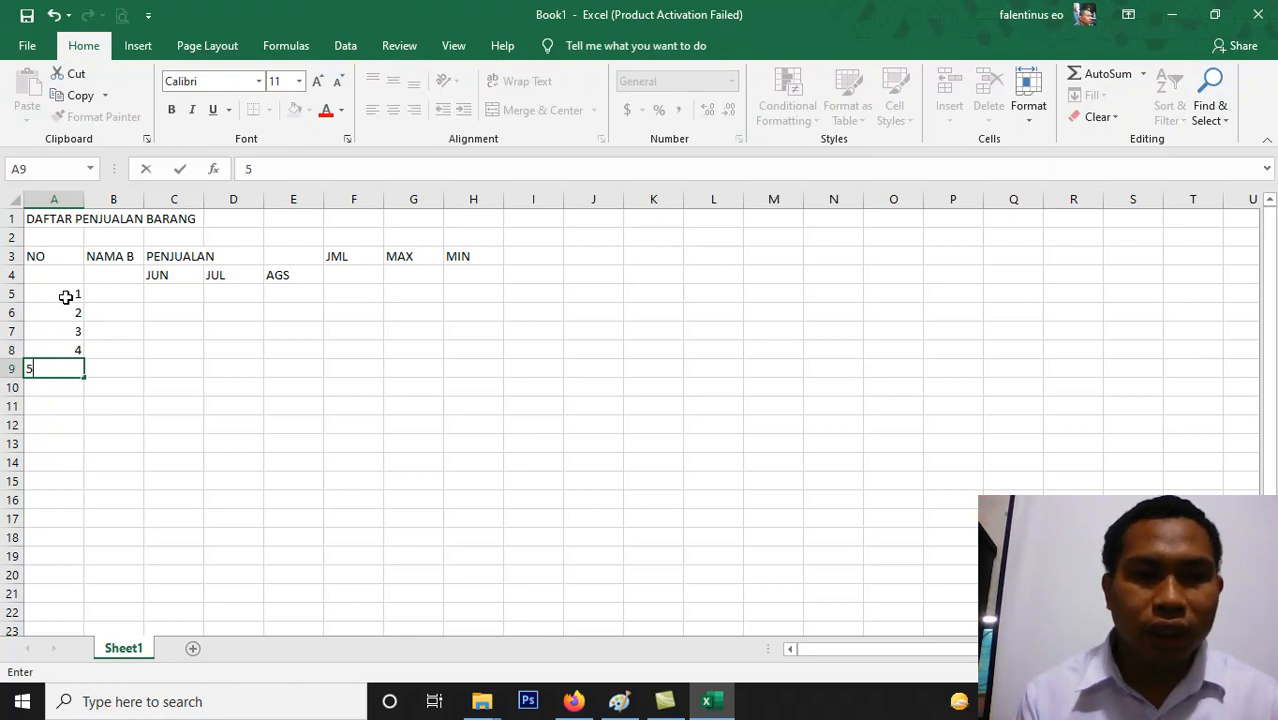
key(Return)
Apply All Borders to the table range A3:H9, then narrow column A and widen column B
drag(50, 255, 254, 322)
drag(33, 259, 471, 370)
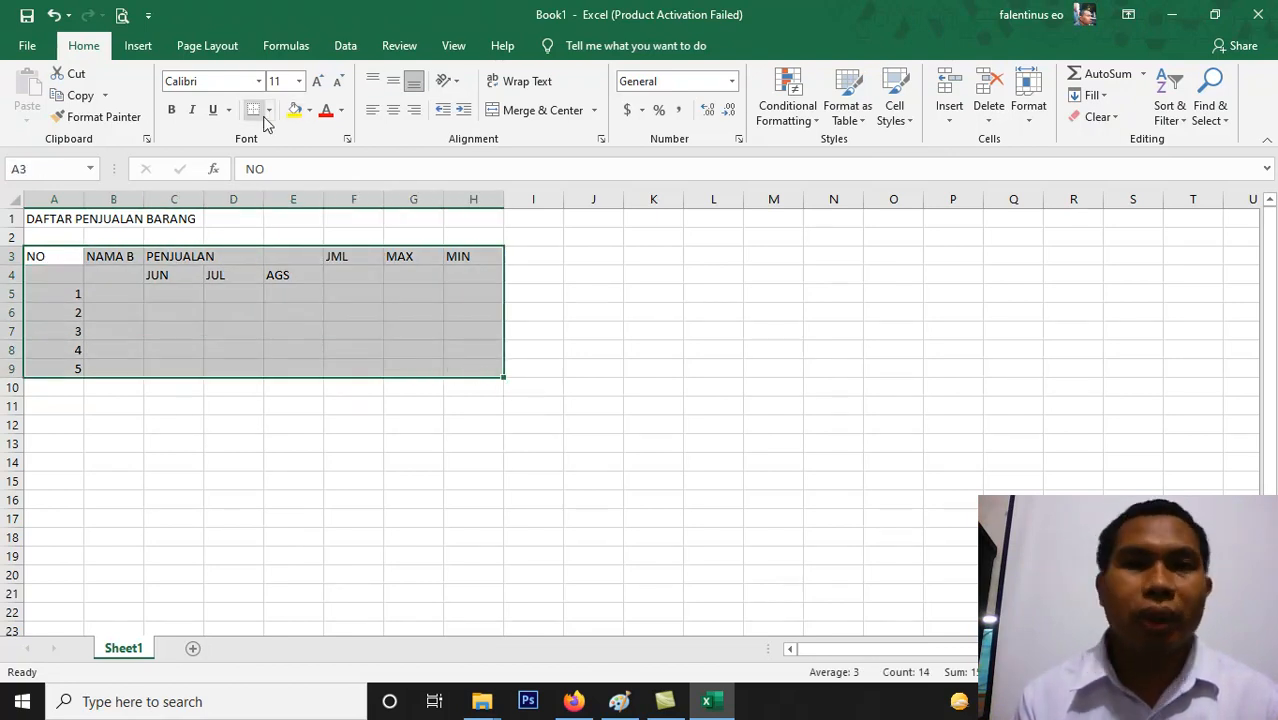
double_click(100, 48)
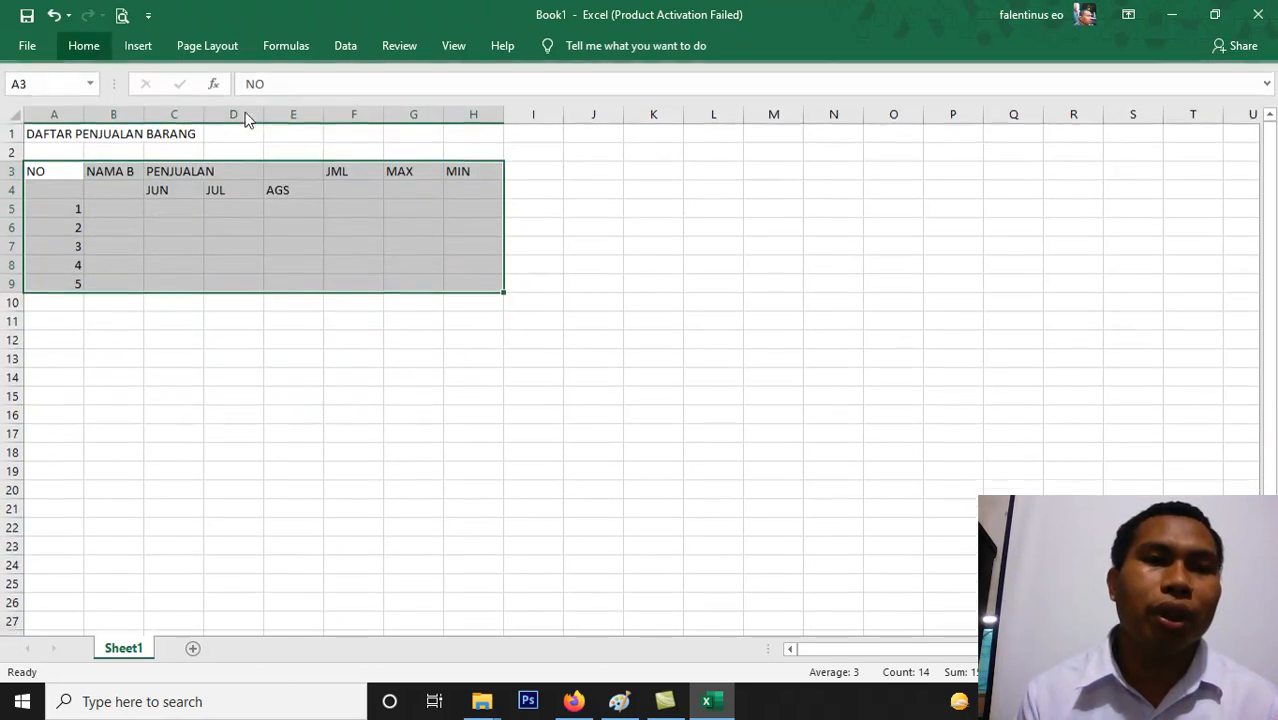
click(86, 52)
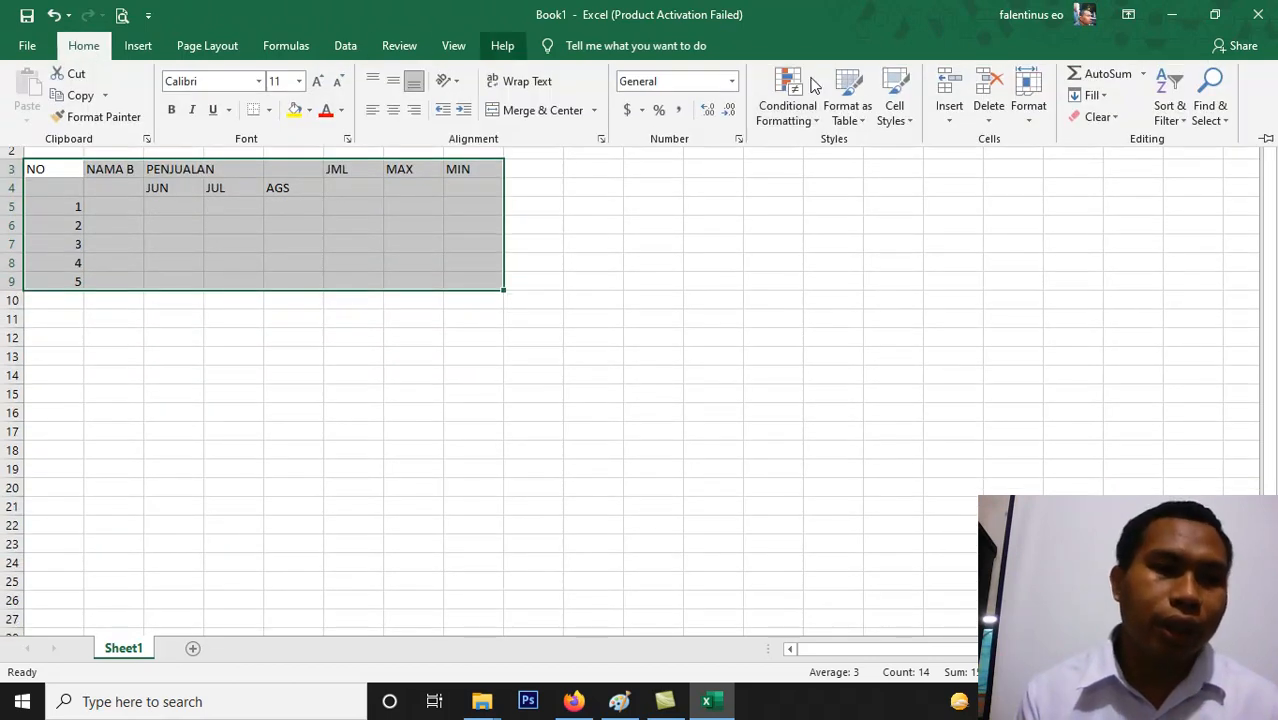
click(1268, 142)
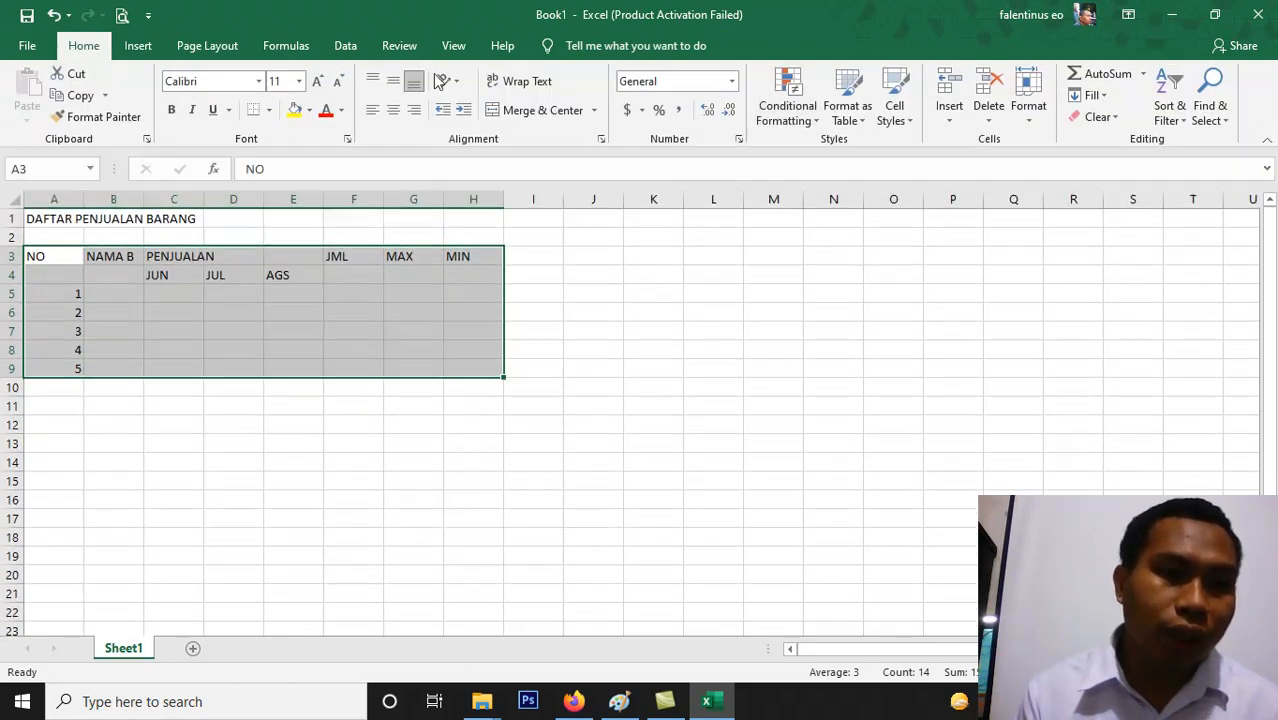
click(270, 111)
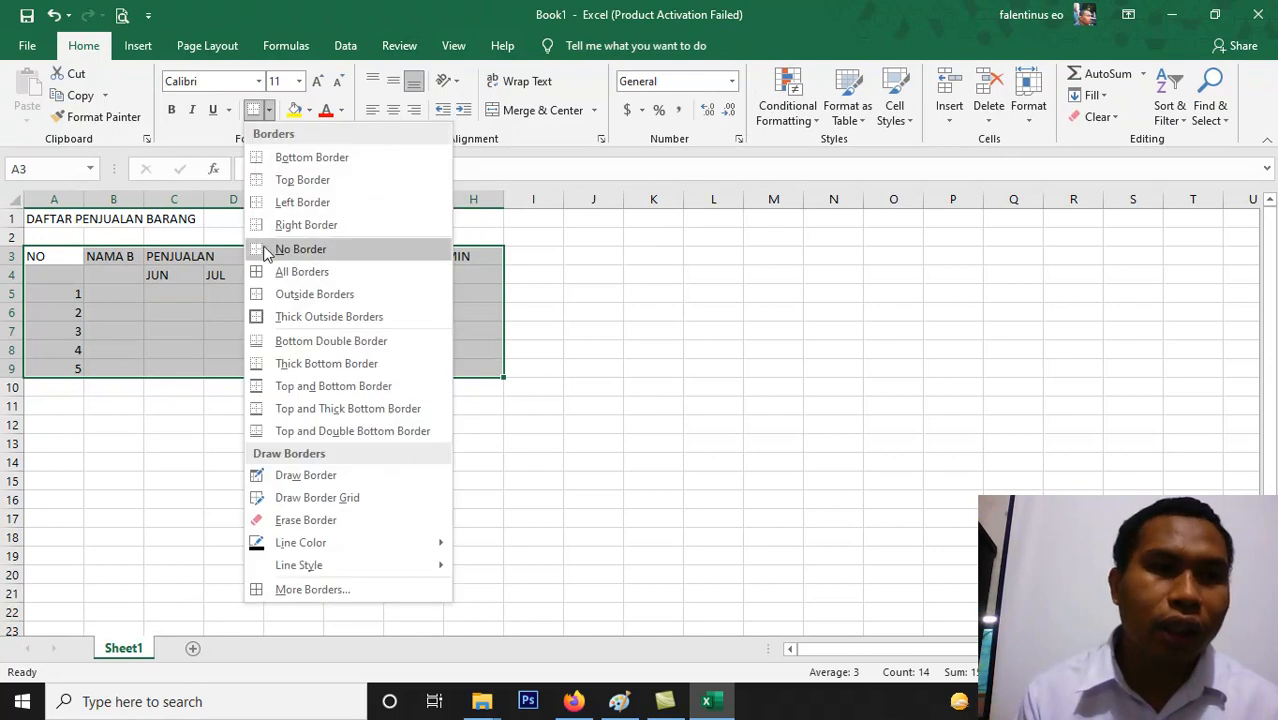
click(275, 271)
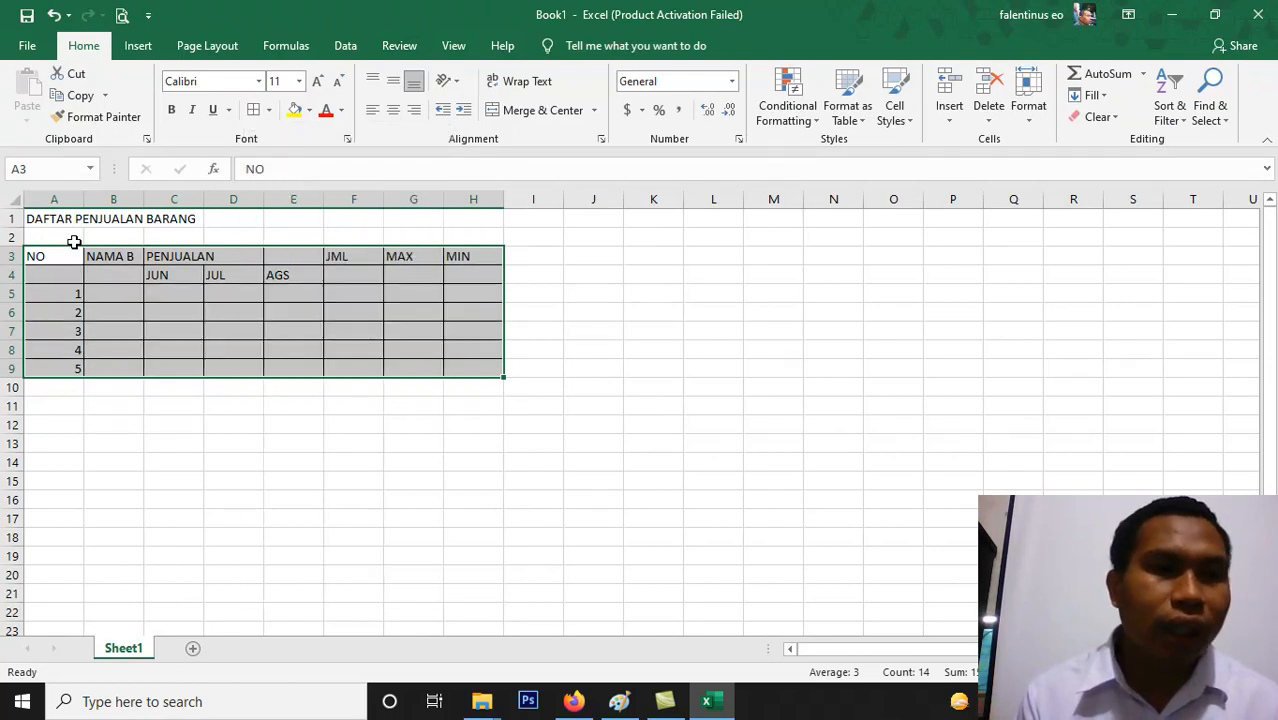
drag(84, 200, 183, 204)
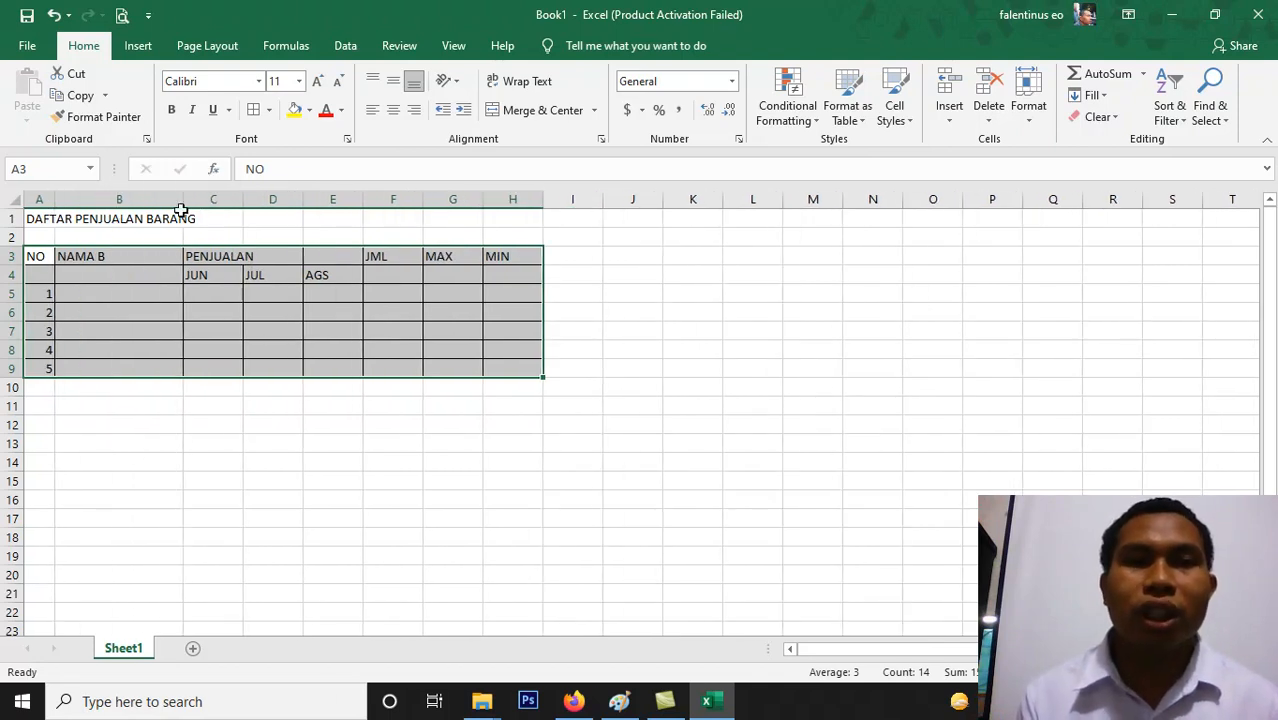
Merge and center the PENJUALAN heading across C3:E3, and center the month subheadings in C4:E4
drag(209, 255, 313, 258)
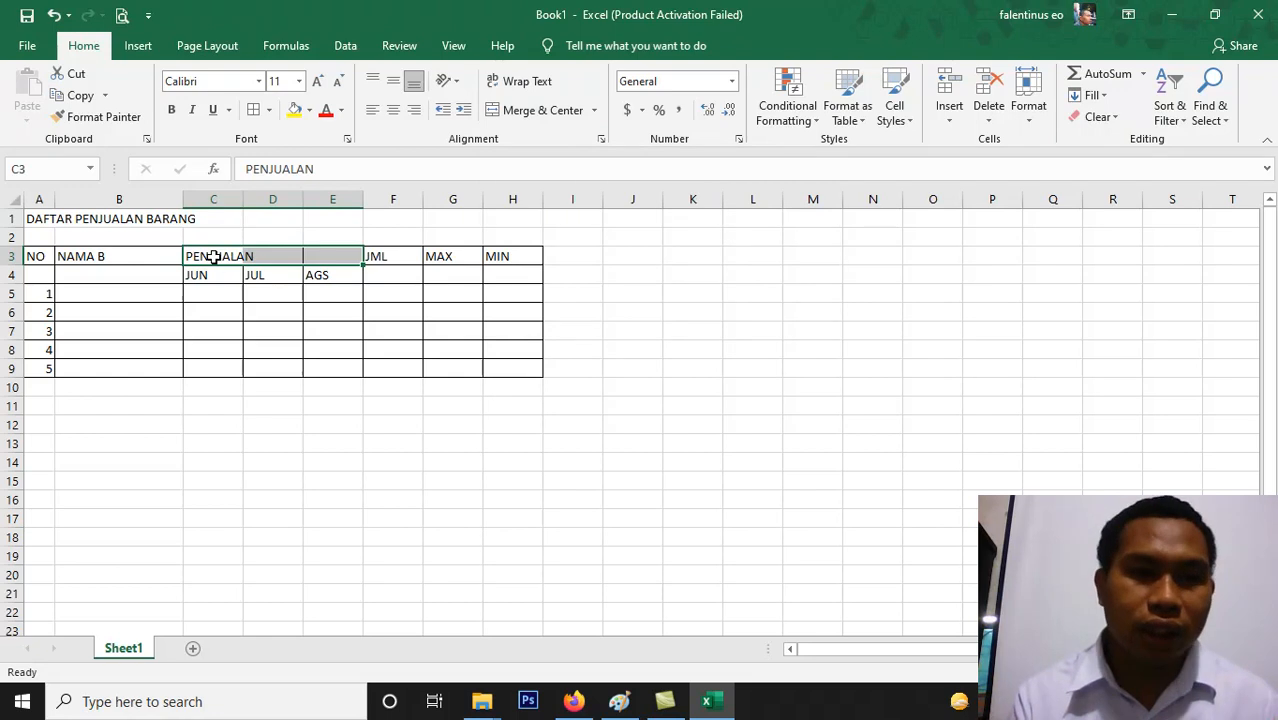
click(534, 112)
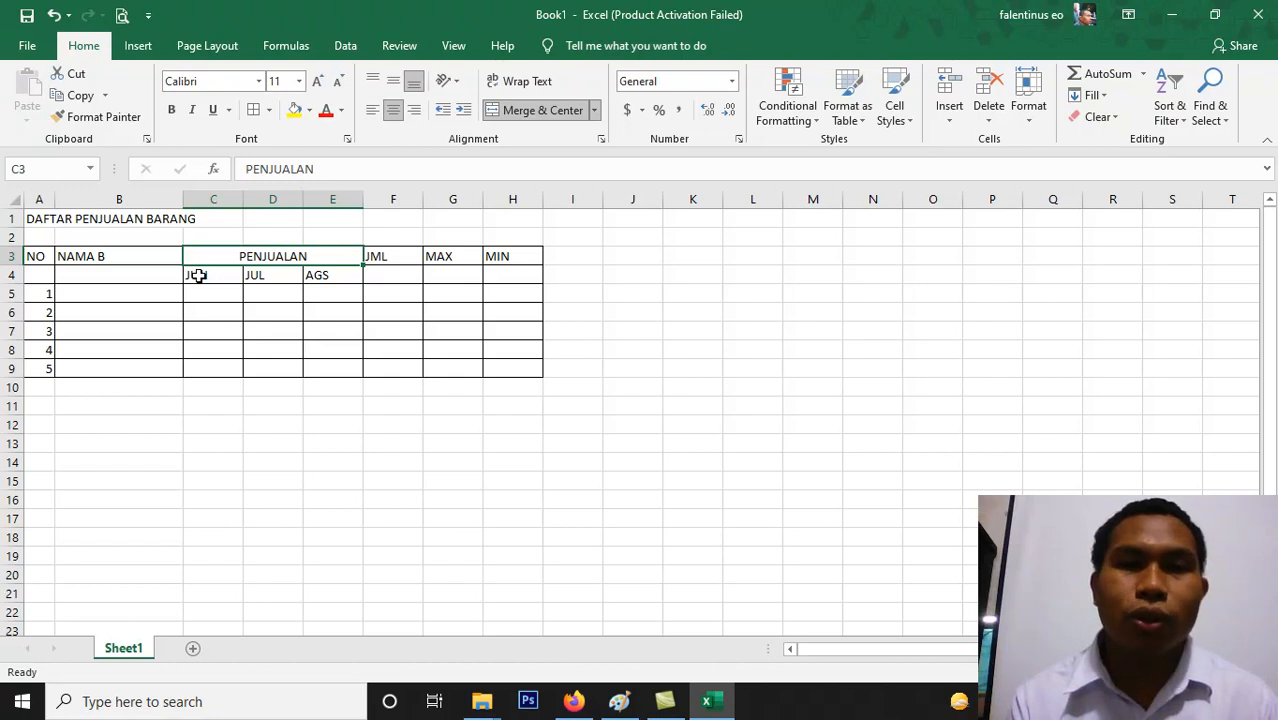
drag(199, 276, 326, 277)
click(393, 110)
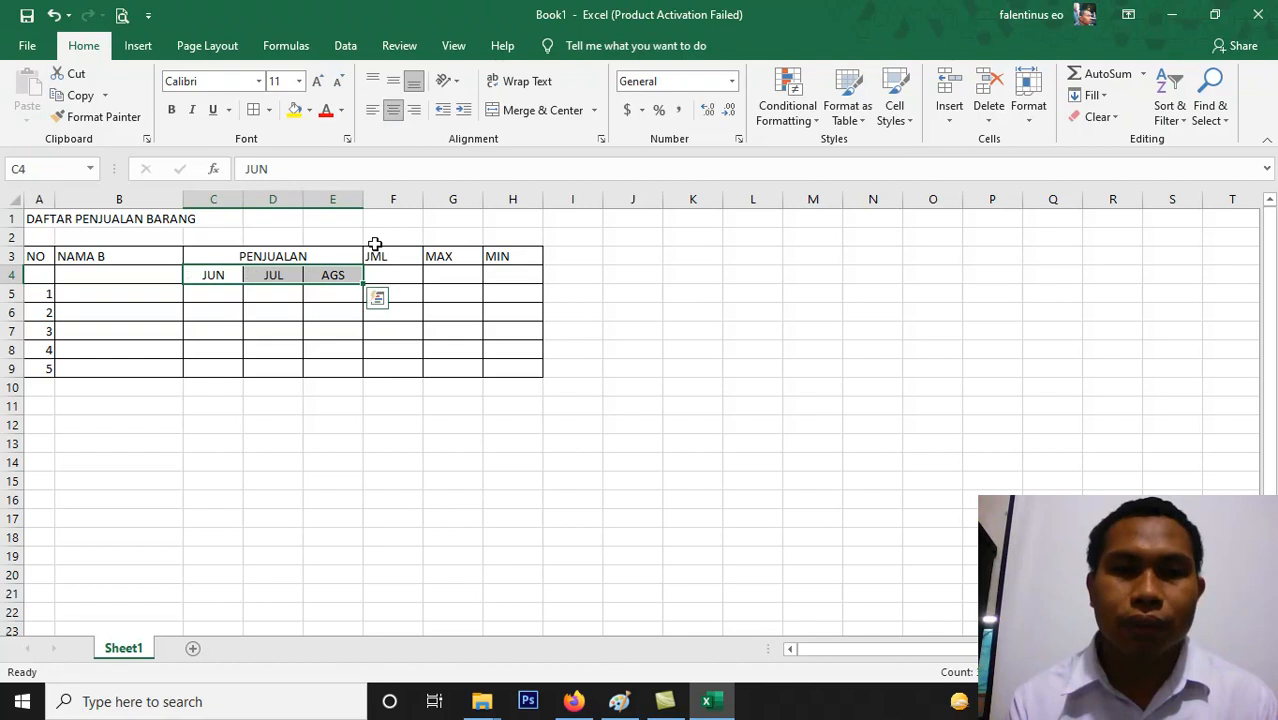
Merge and center the JML, MAX and MIN headings, each vertically across rows 3 and 4
drag(382, 264, 503, 268)
click(508, 110)
click(508, 115)
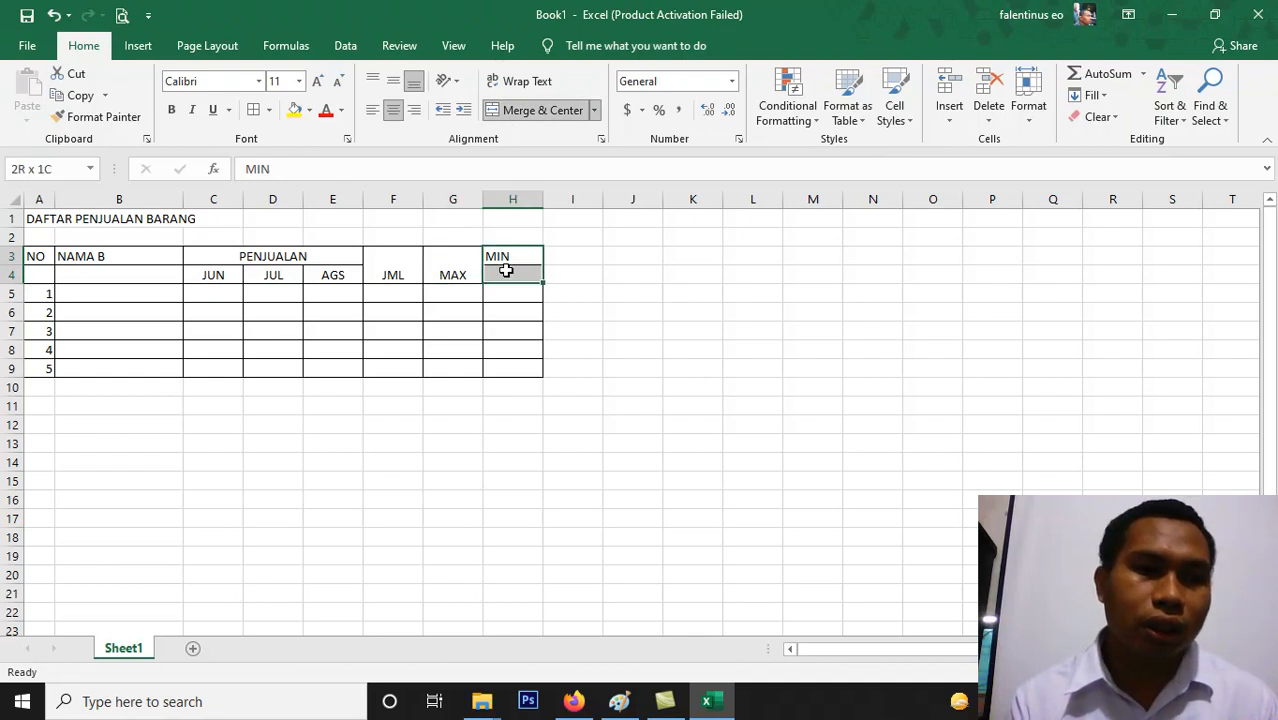
click(516, 112)
Merge and center the NAMA B heading across B3:B4 and the NO heading across A3:A4
drag(90, 258, 92, 276)
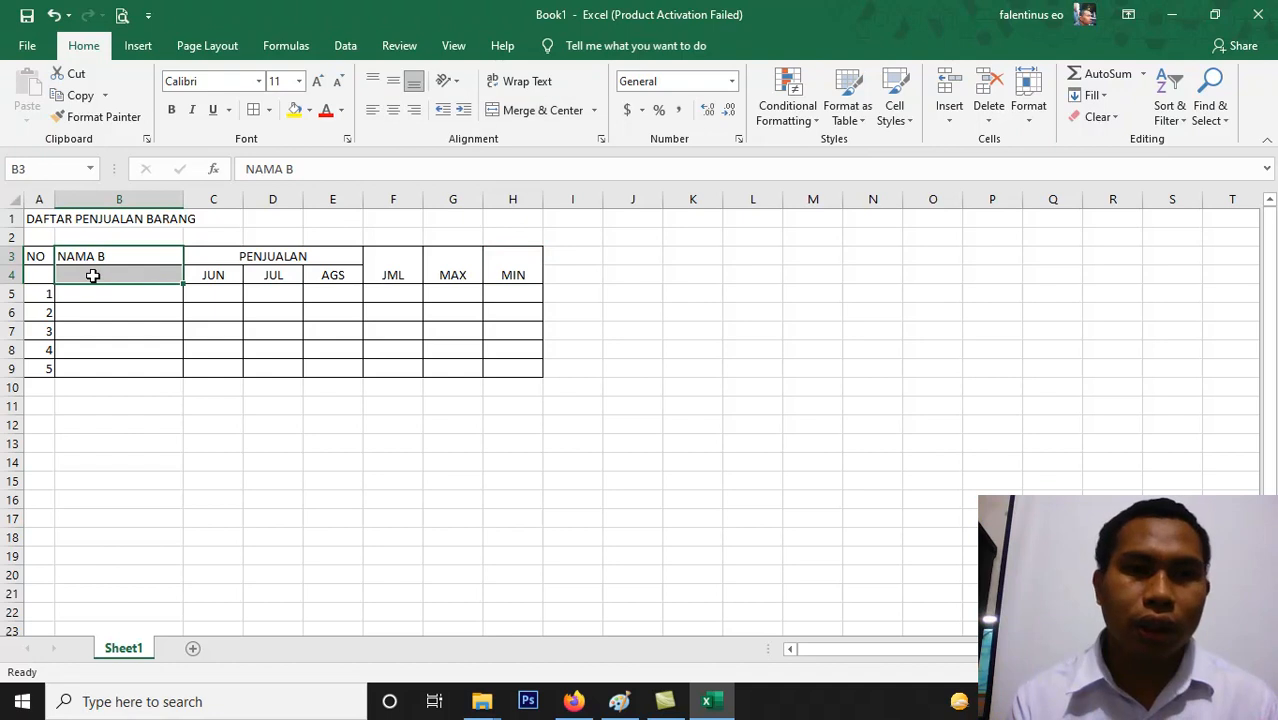
click(513, 110)
click(34, 270)
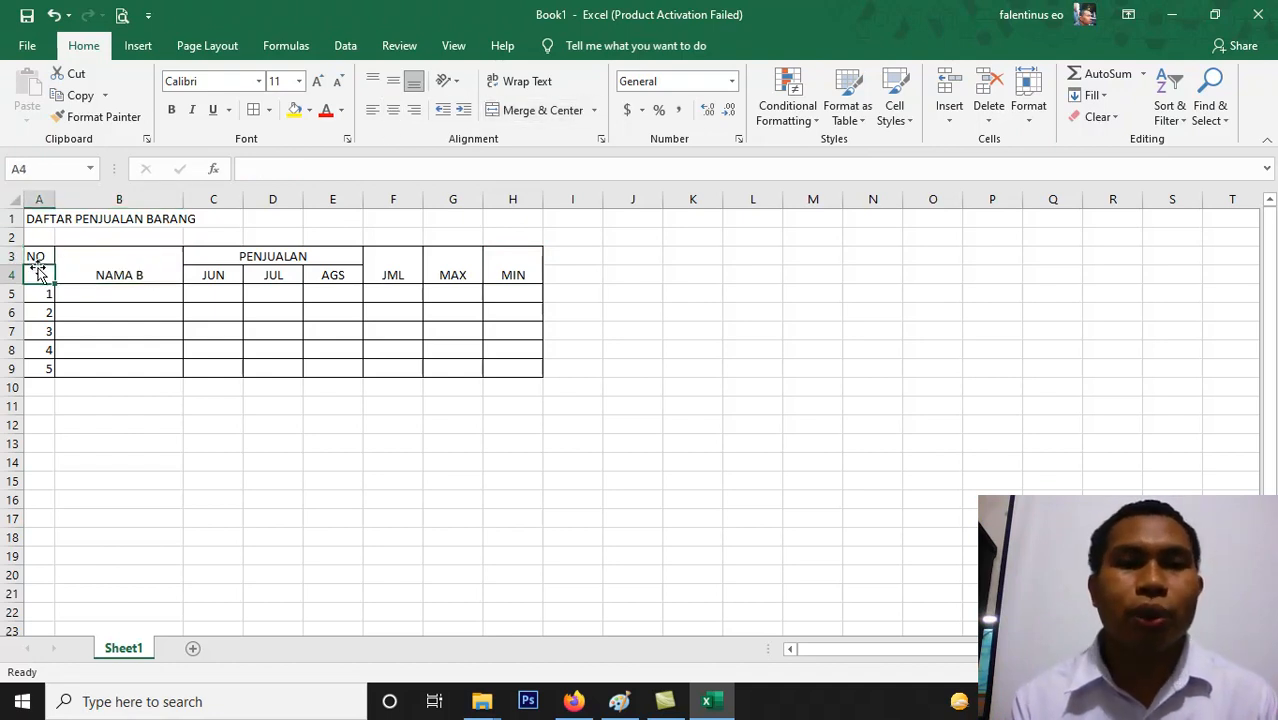
drag(37, 257, 35, 274)
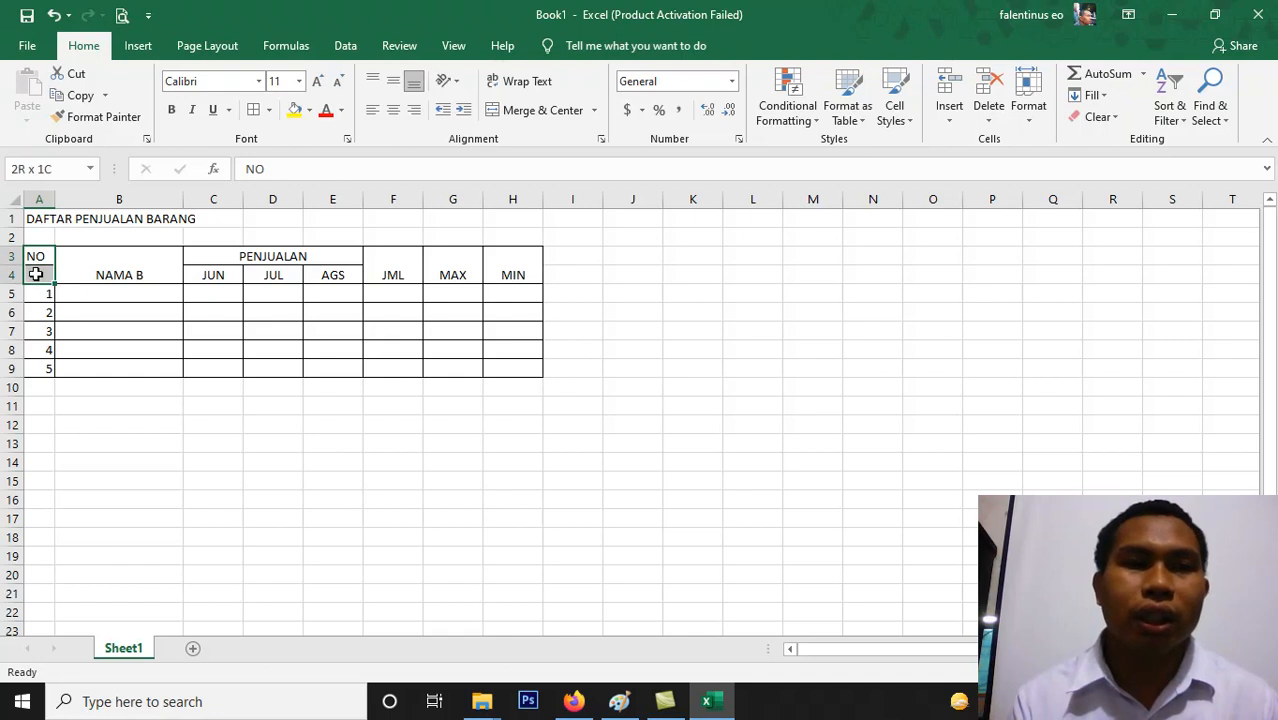
click(511, 112)
Middle-align the heading cells A3:H4 vertically, and center the row numbers in A5:A9 horizontally
drag(47, 264, 495, 274)
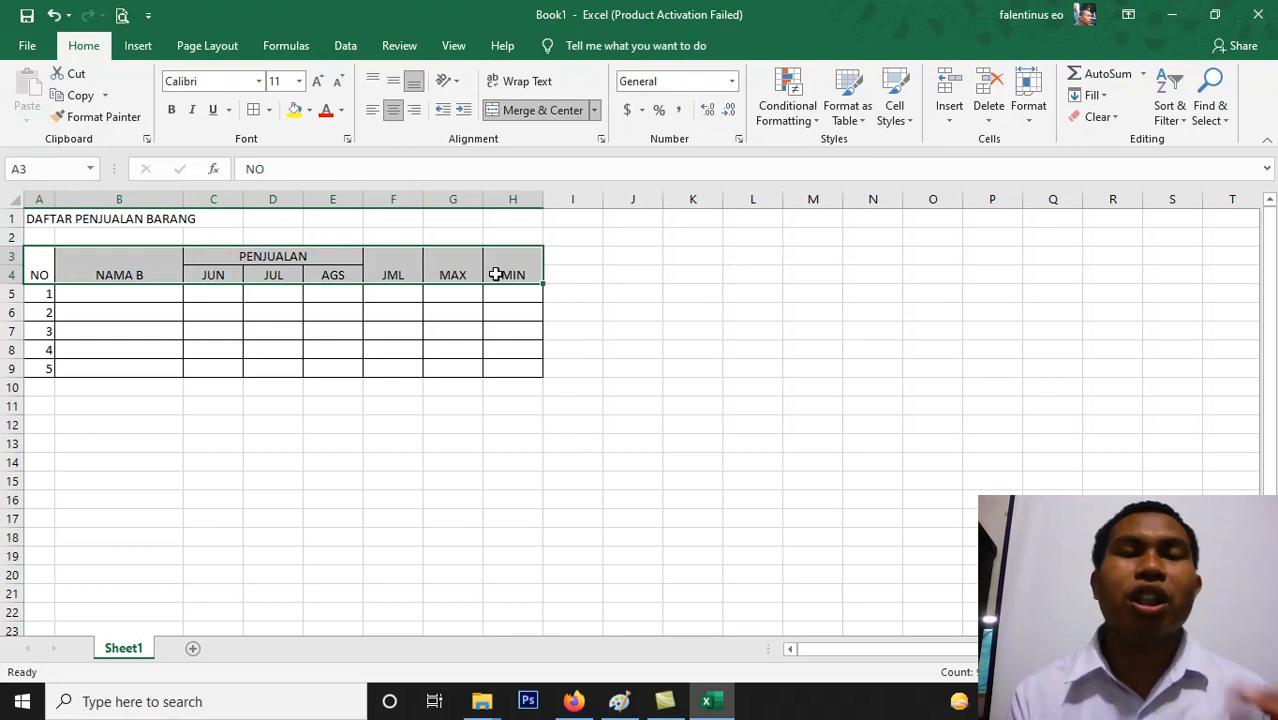
click(395, 82)
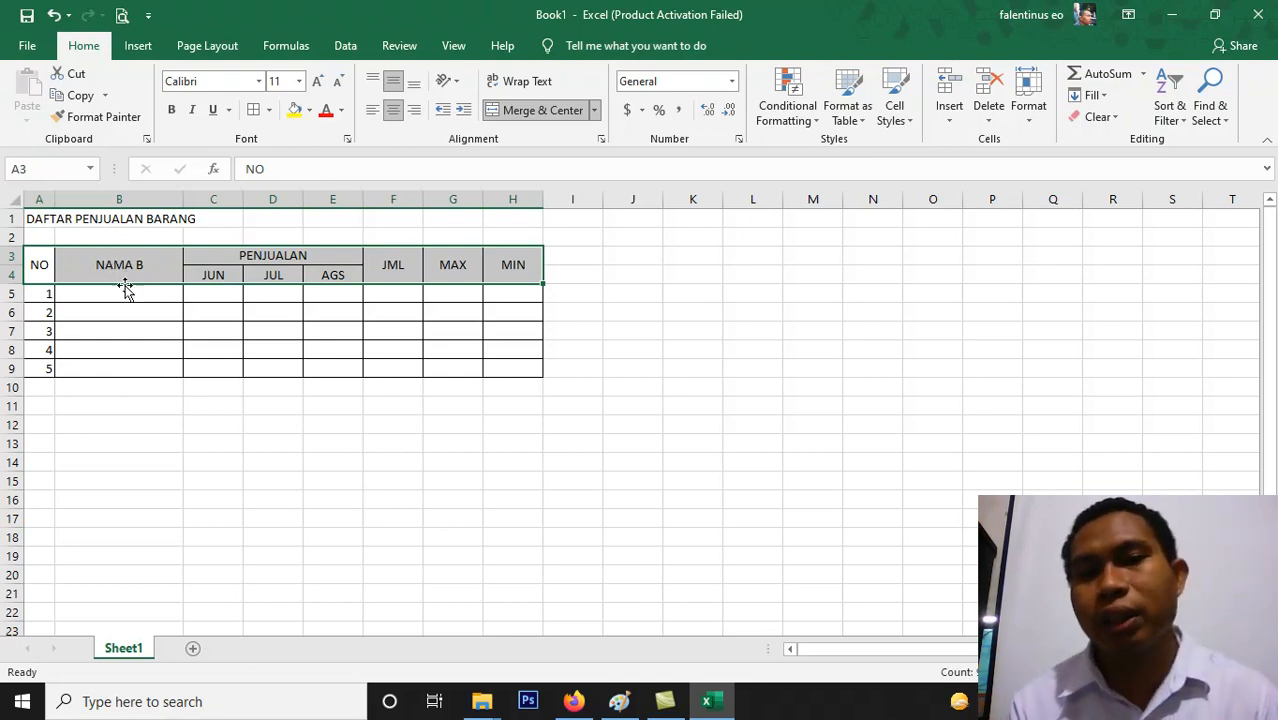
drag(40, 293, 40, 367)
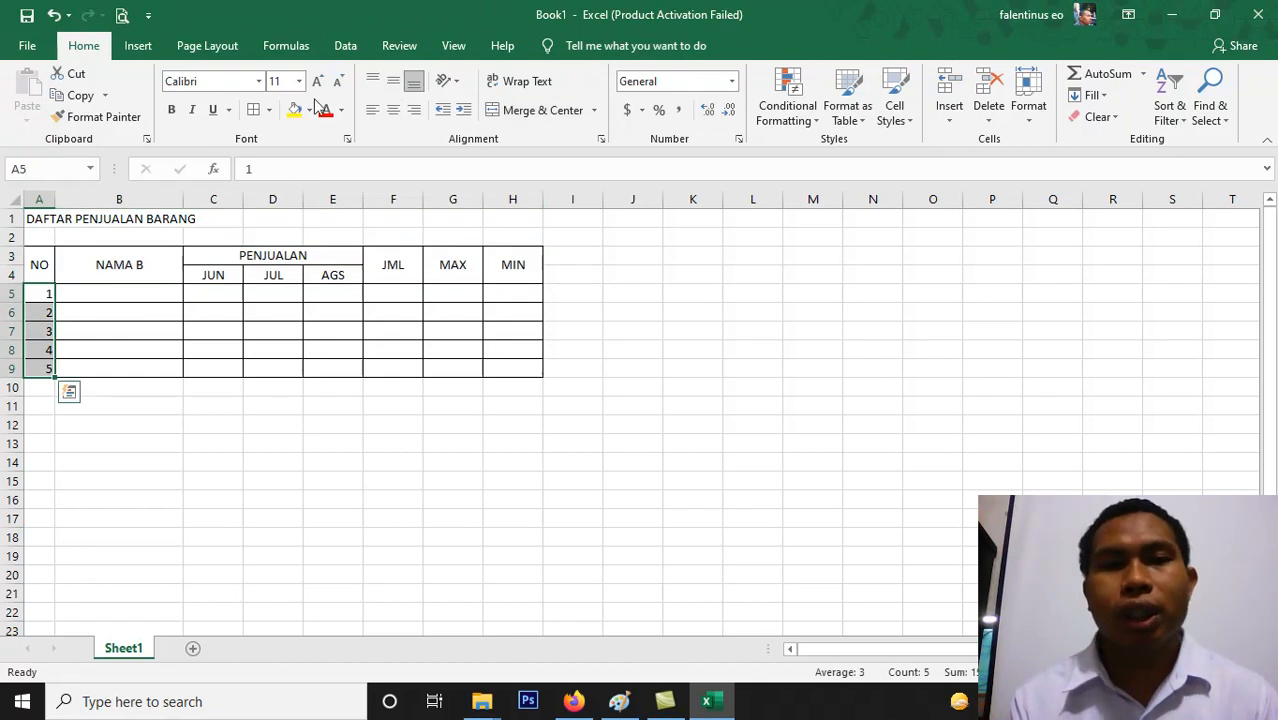
click(393, 109)
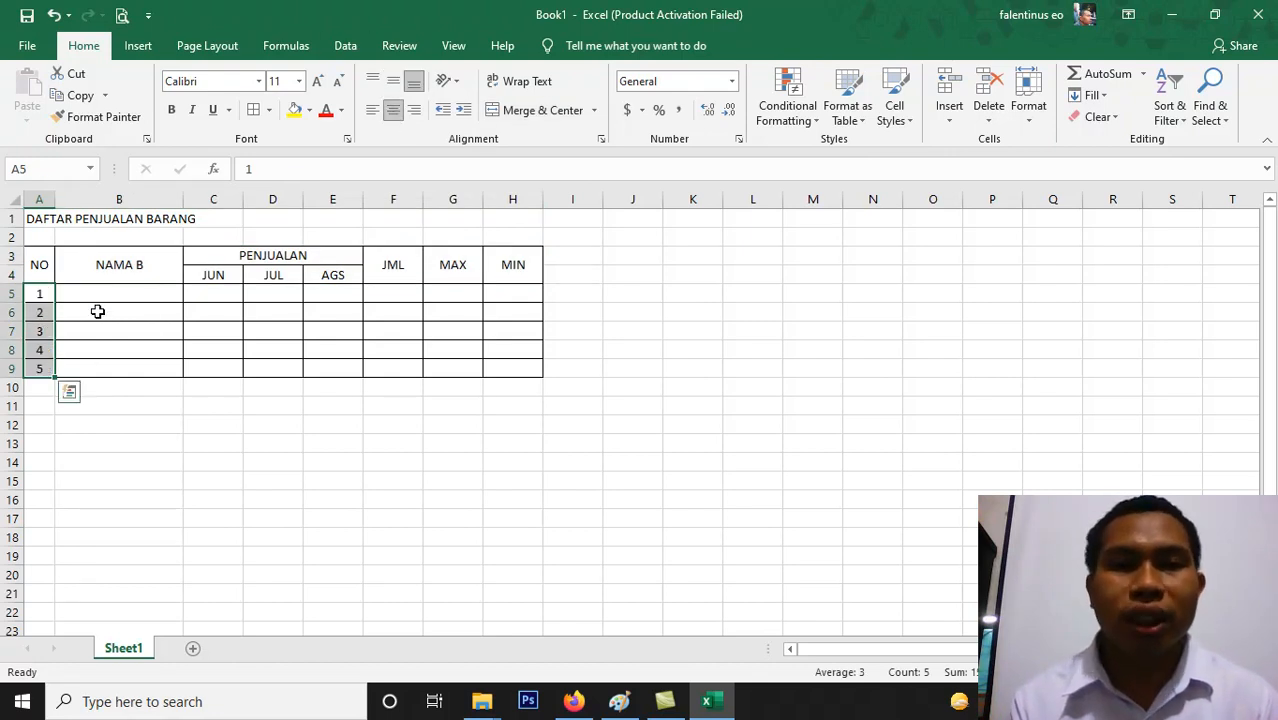
click(97, 311)
Merge and center the title DAFTAR PENJUALAN BARANG across A1:H1 and make it bold
drag(30, 218, 521, 220)
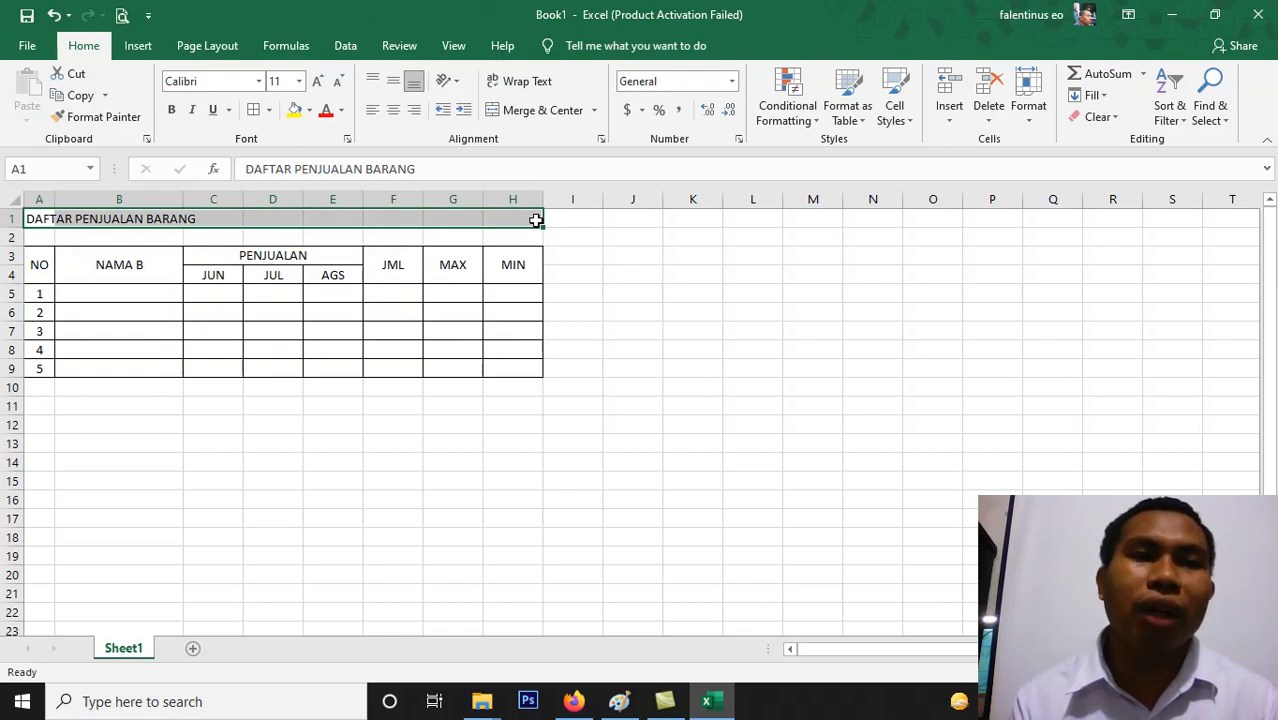
click(533, 113)
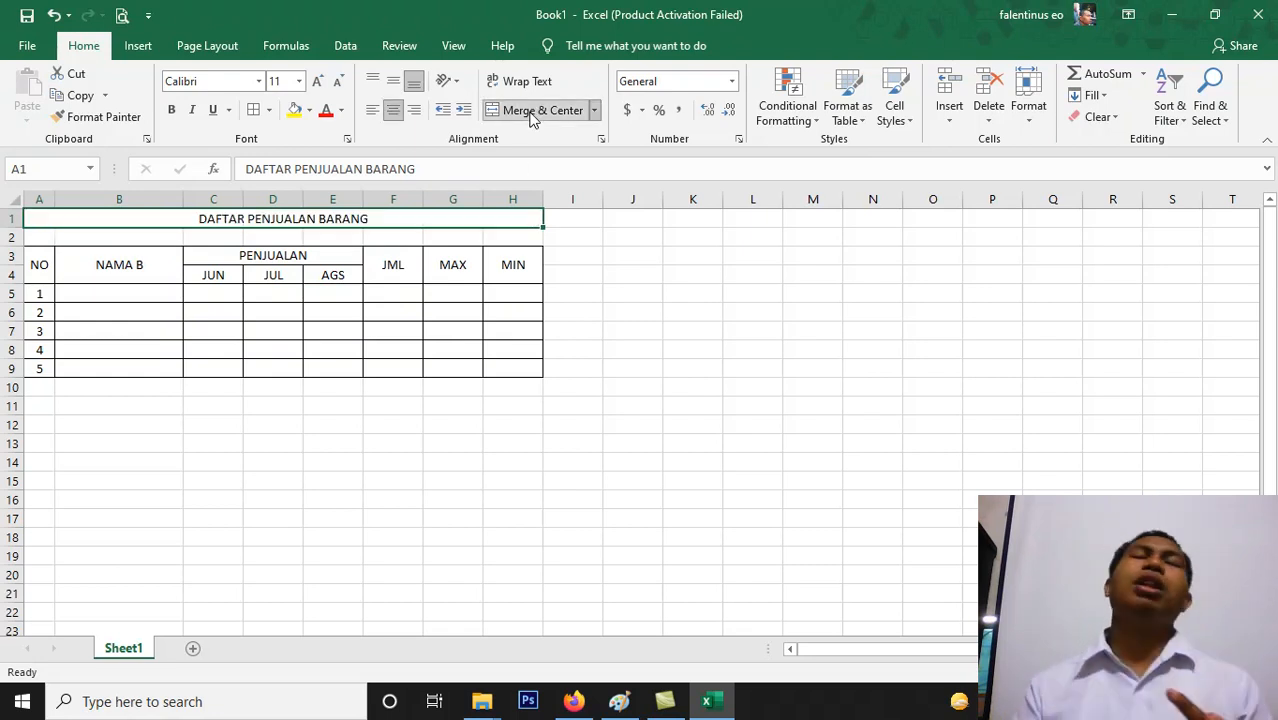
click(171, 110)
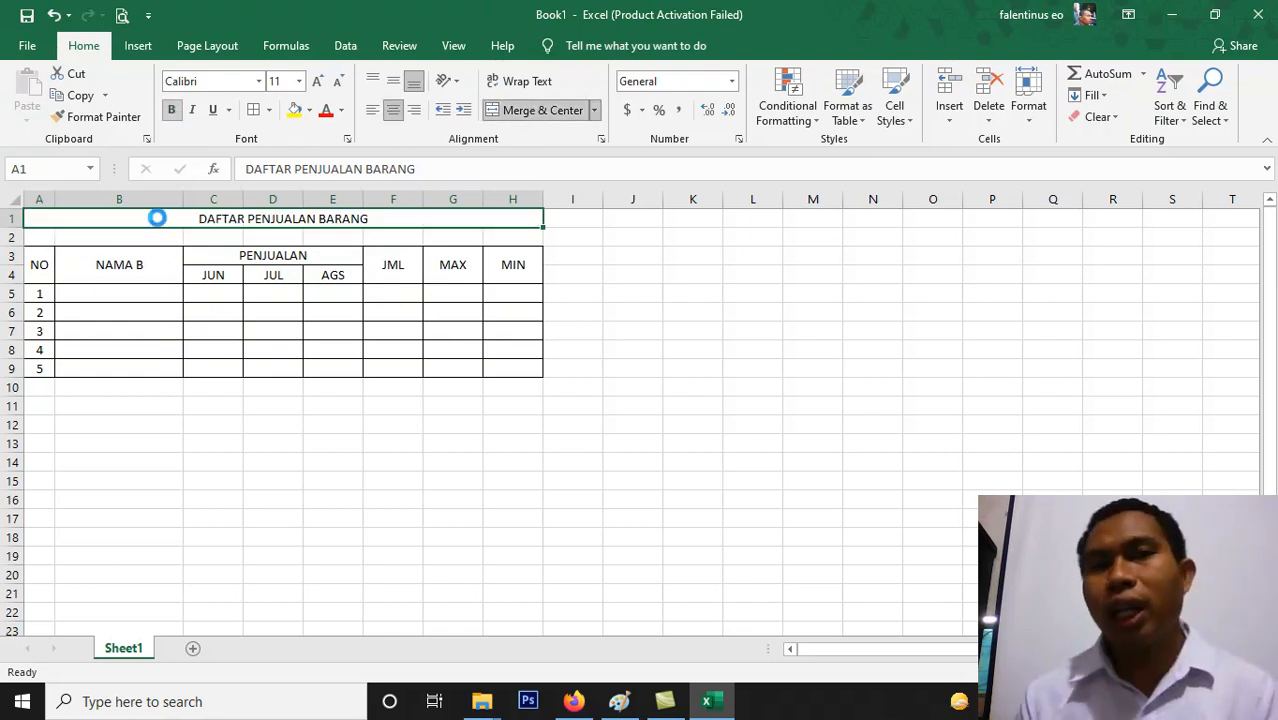
click(55, 264)
click(106, 220)
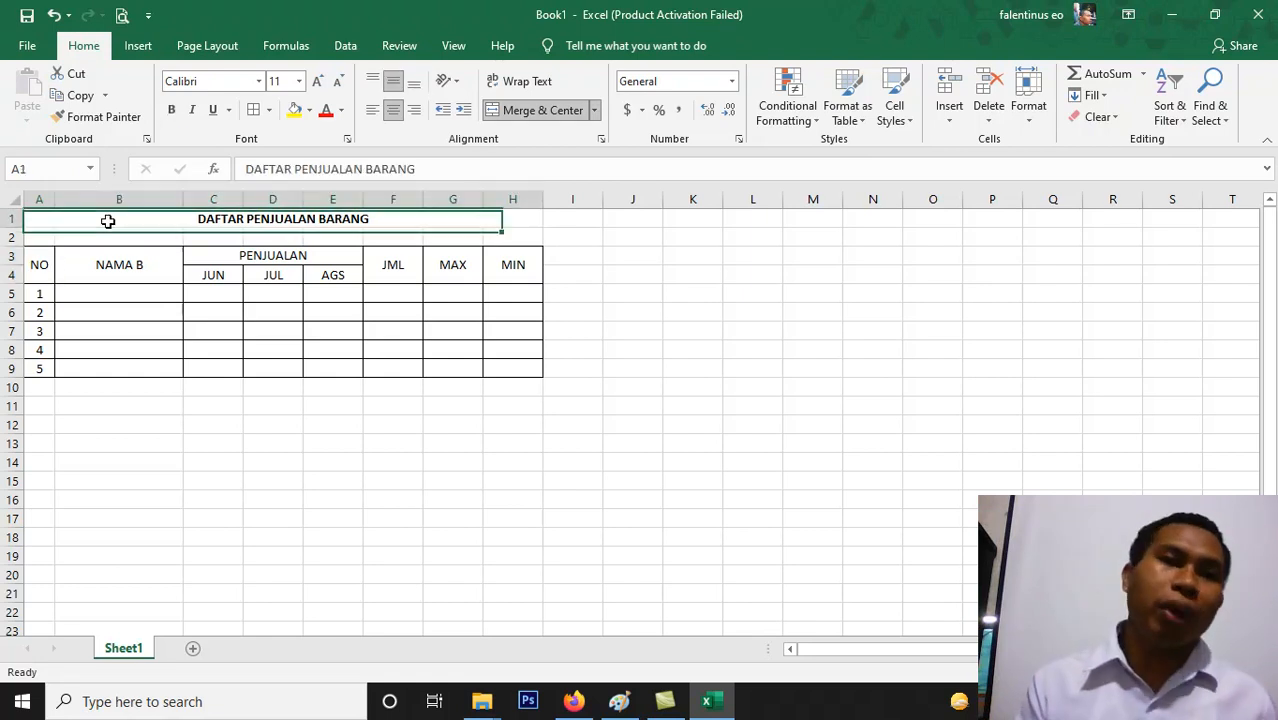
Set the title's font to Times New Roman at size 12
click(259, 82)
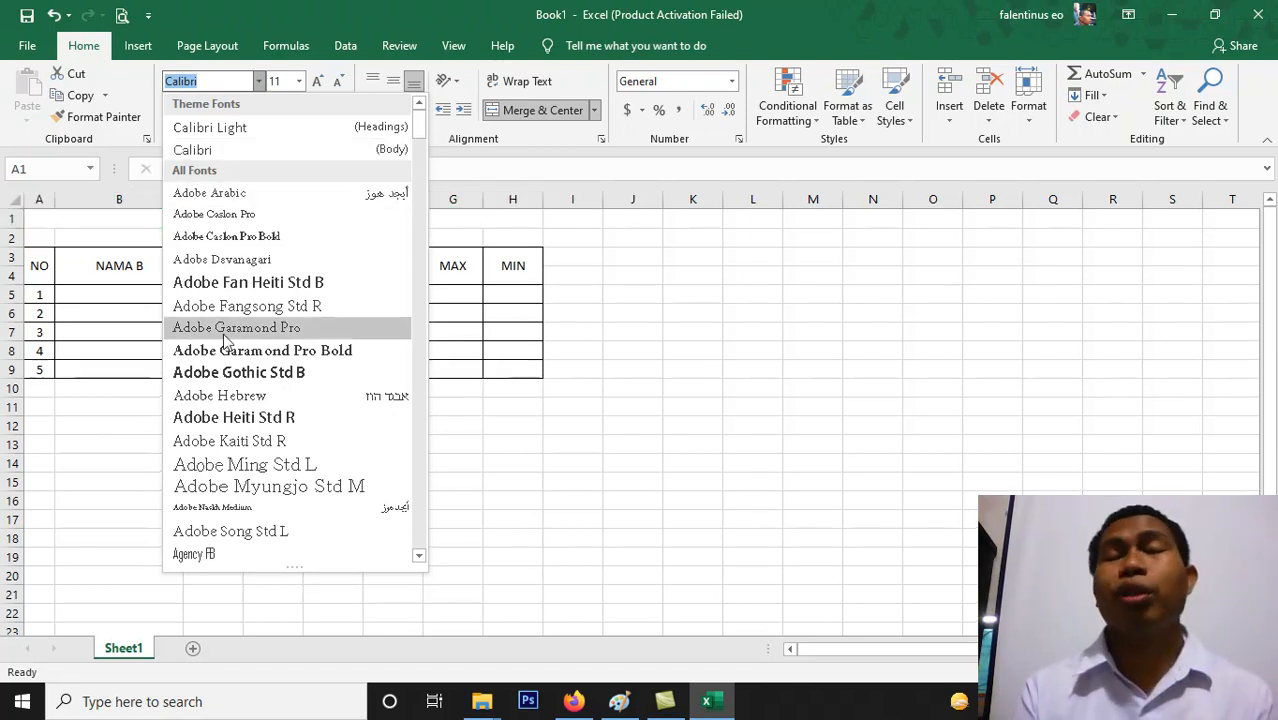
text(Times New Roma)
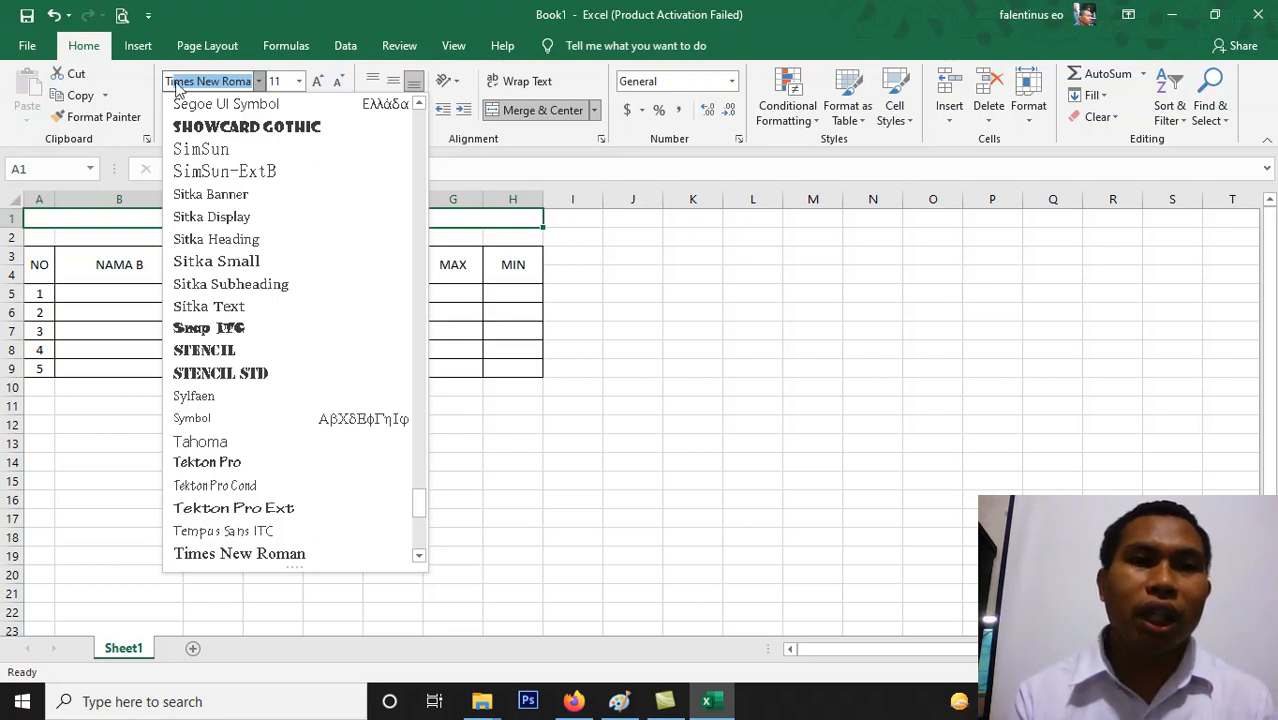
click(219, 81)
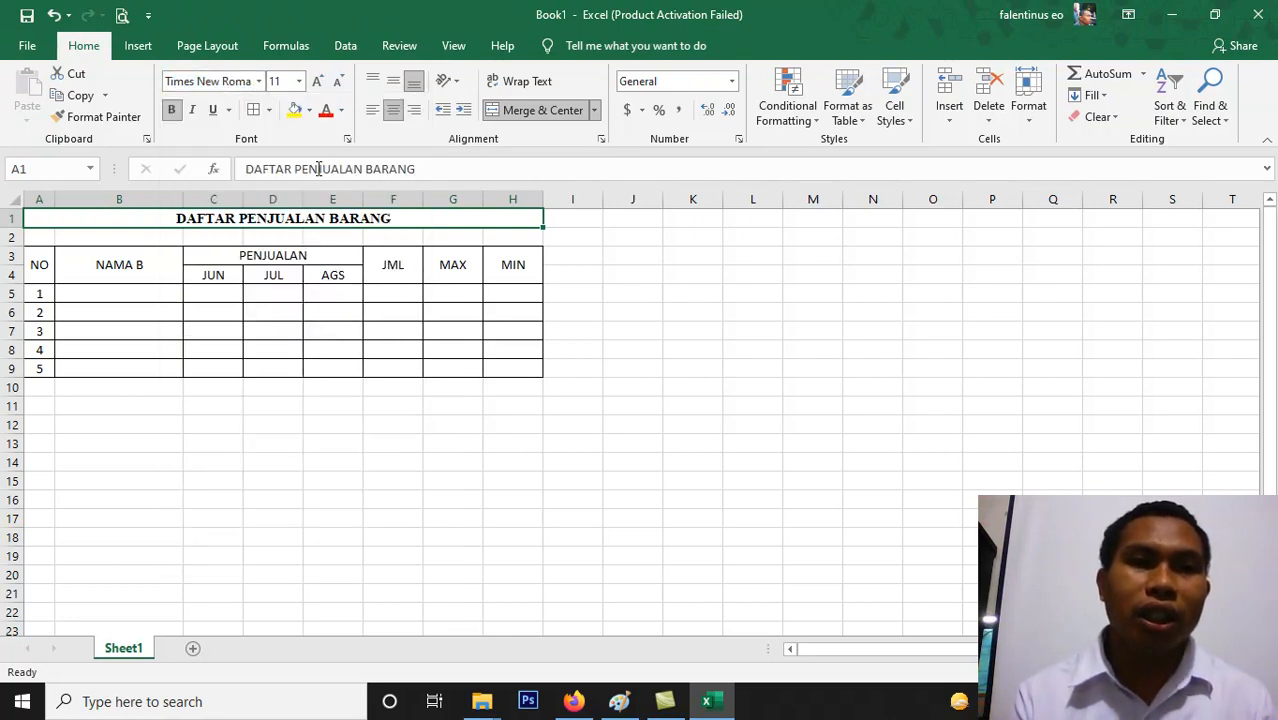
click(279, 83)
text(12)
key(Return)
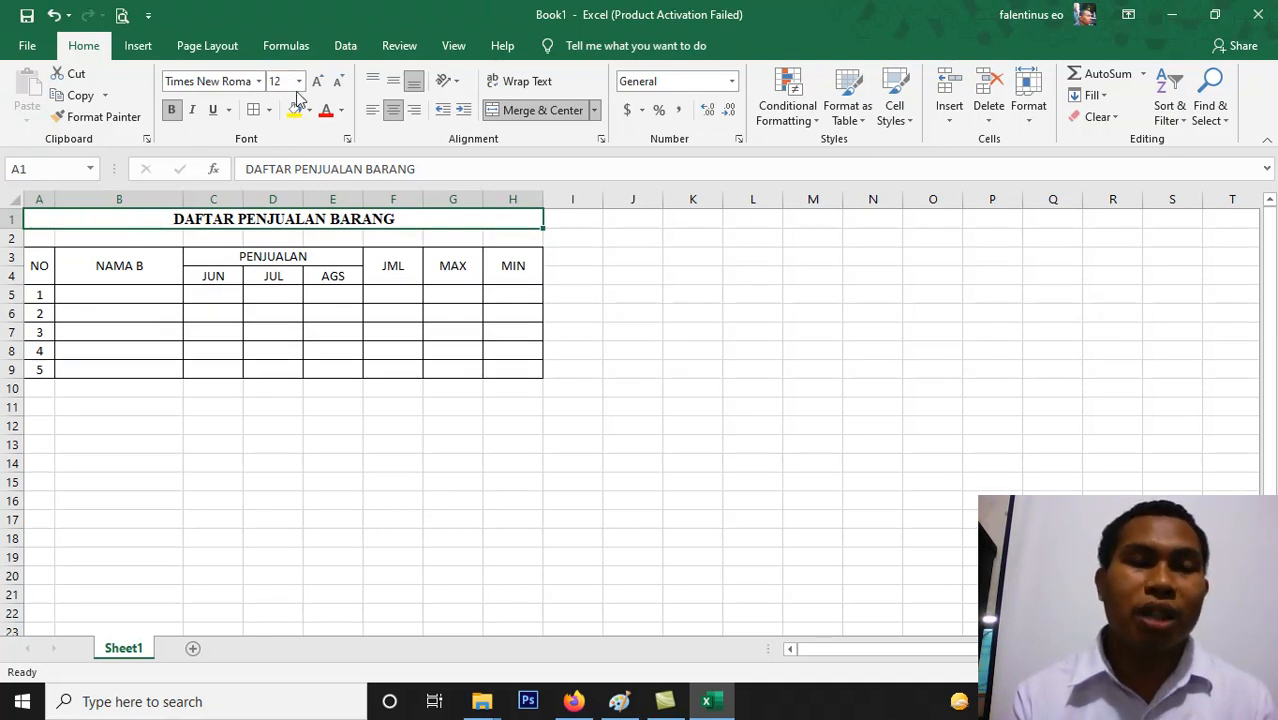
click(298, 84)
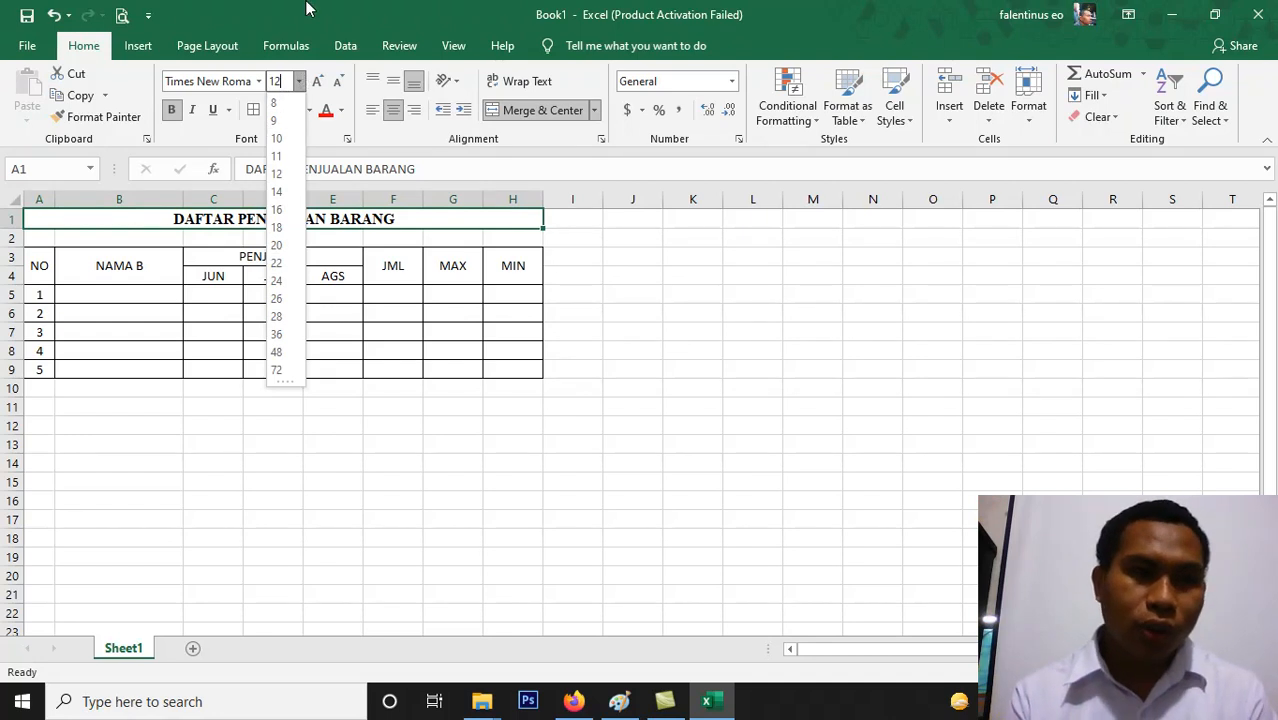
click(302, 81)
Set the table range A3:H9 to Times New Roman size 12, and make the headings in A3:H4 bold
drag(36, 278, 499, 366)
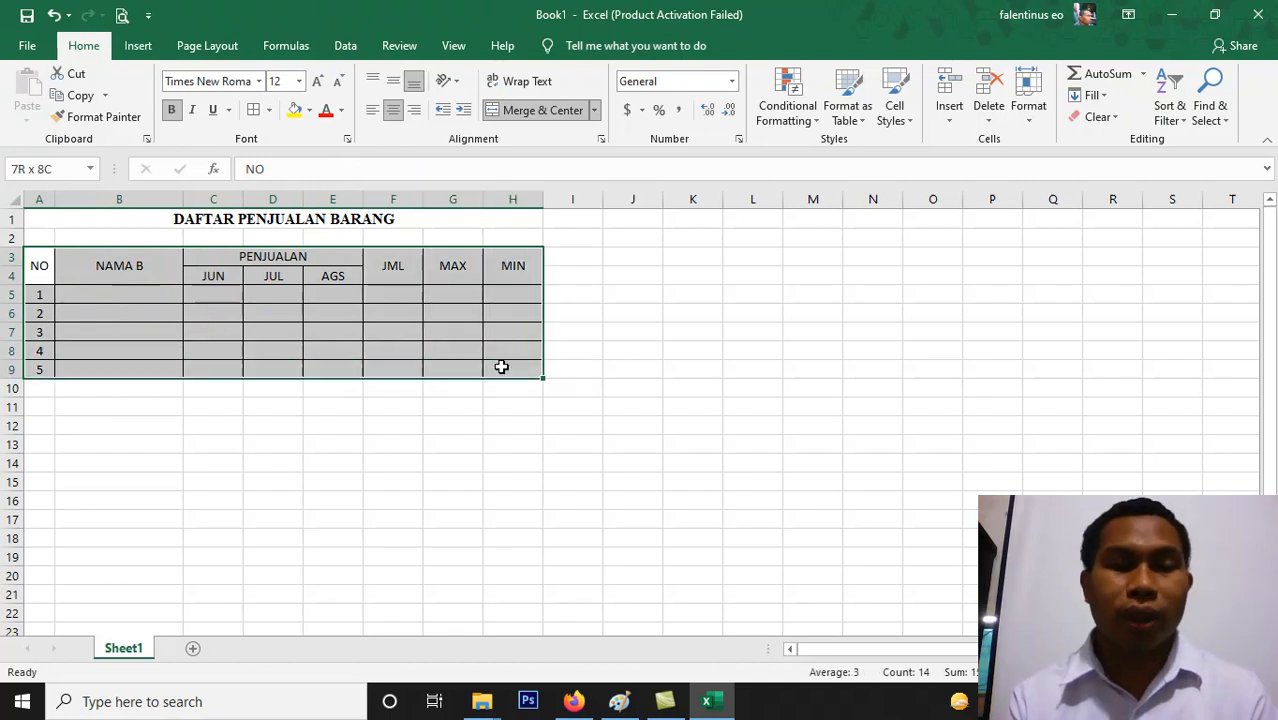
click(259, 81)
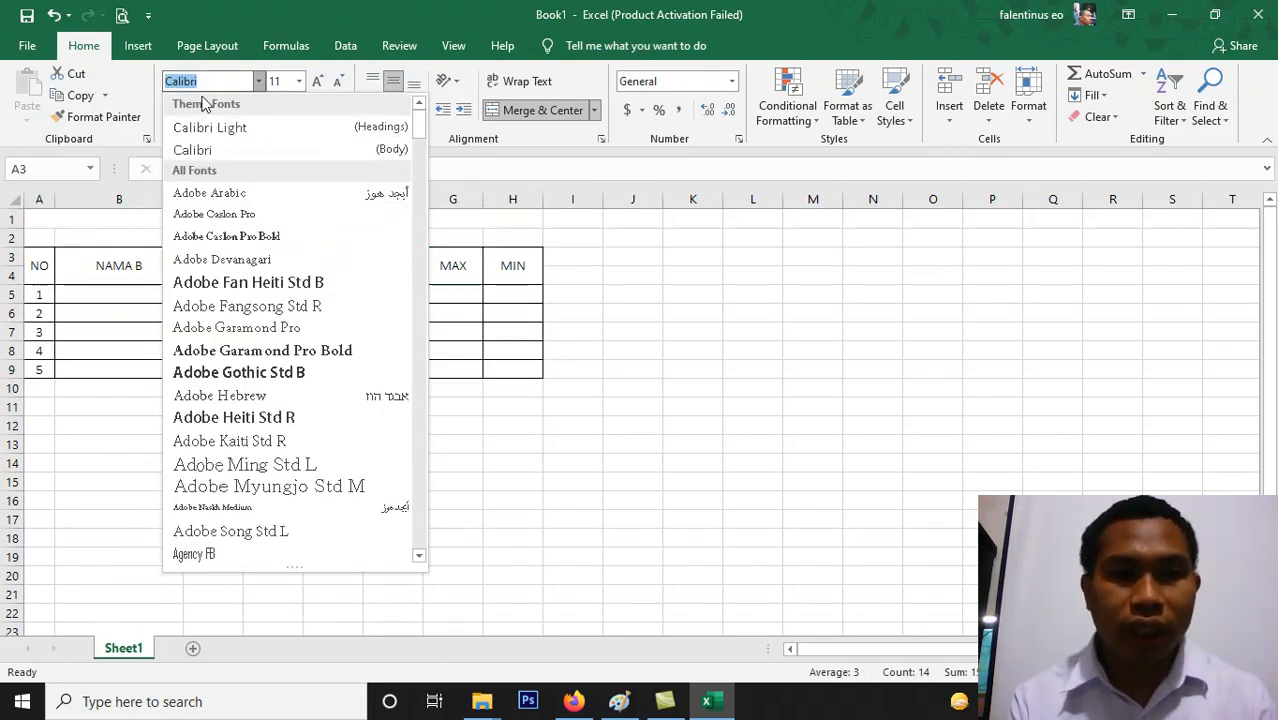
text(Times New Roma)
key(Return)
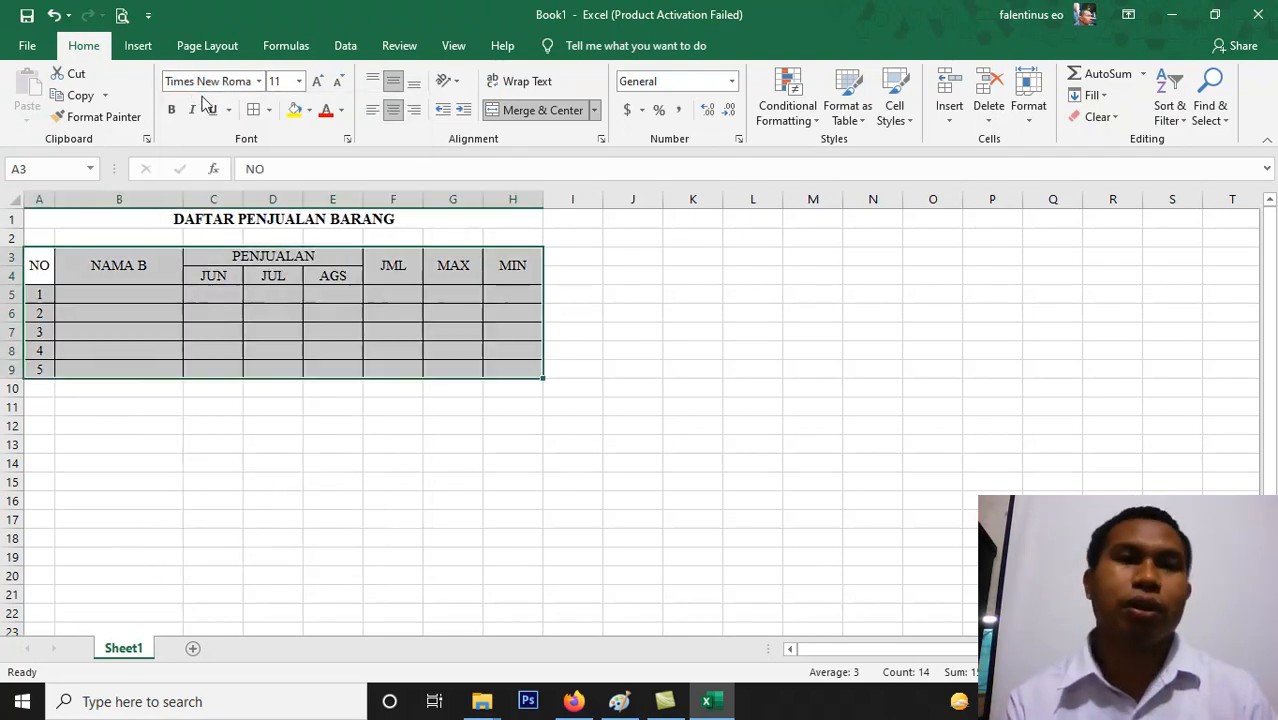
click(275, 83)
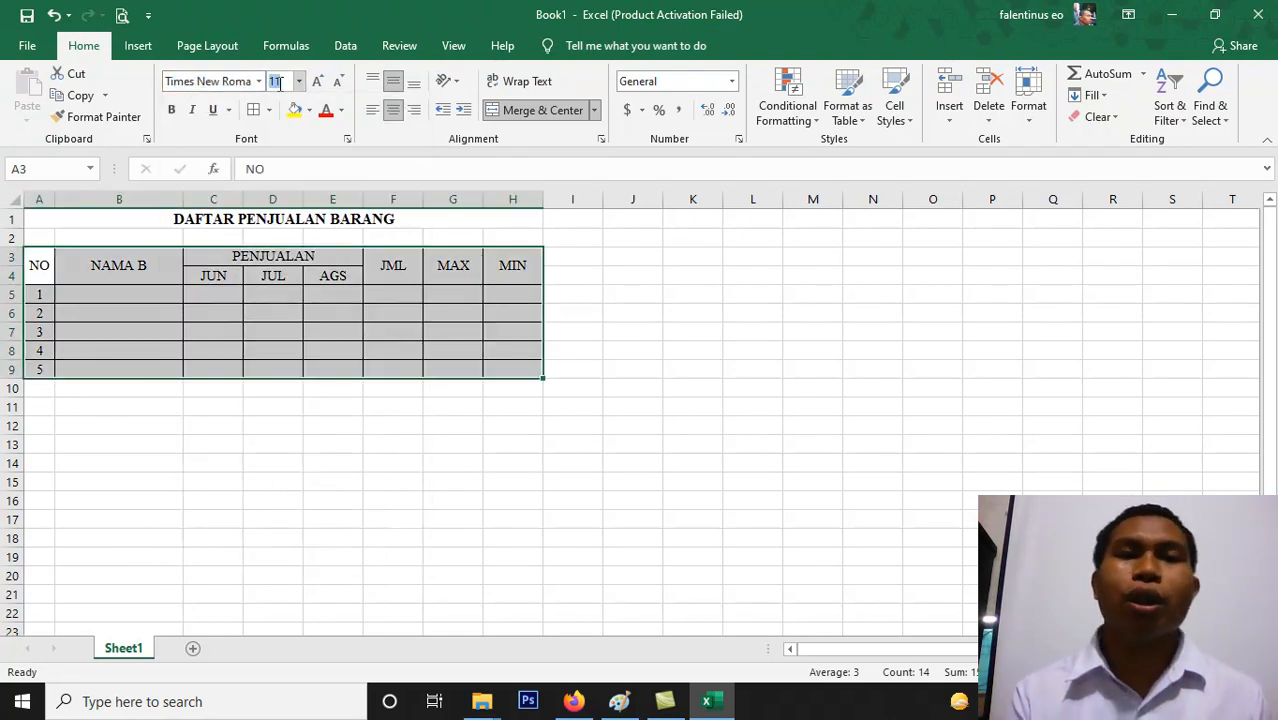
text(12)
key(Return)
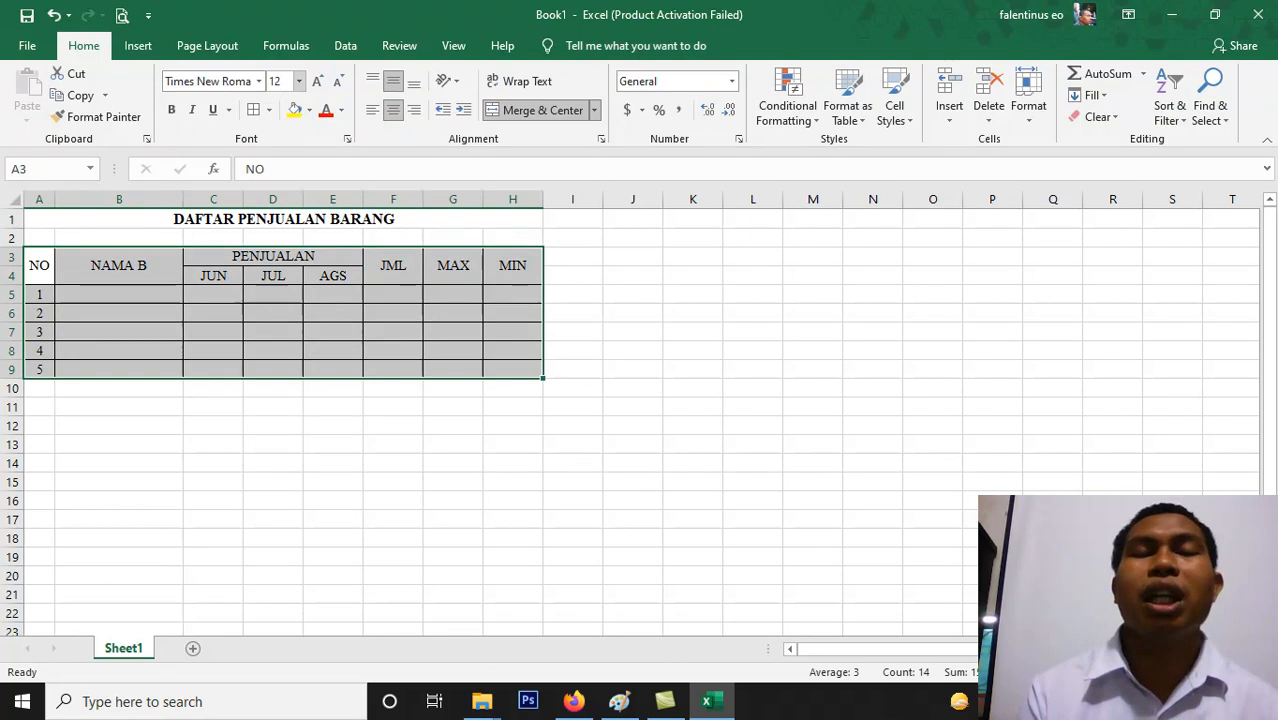
drag(37, 266, 537, 280)
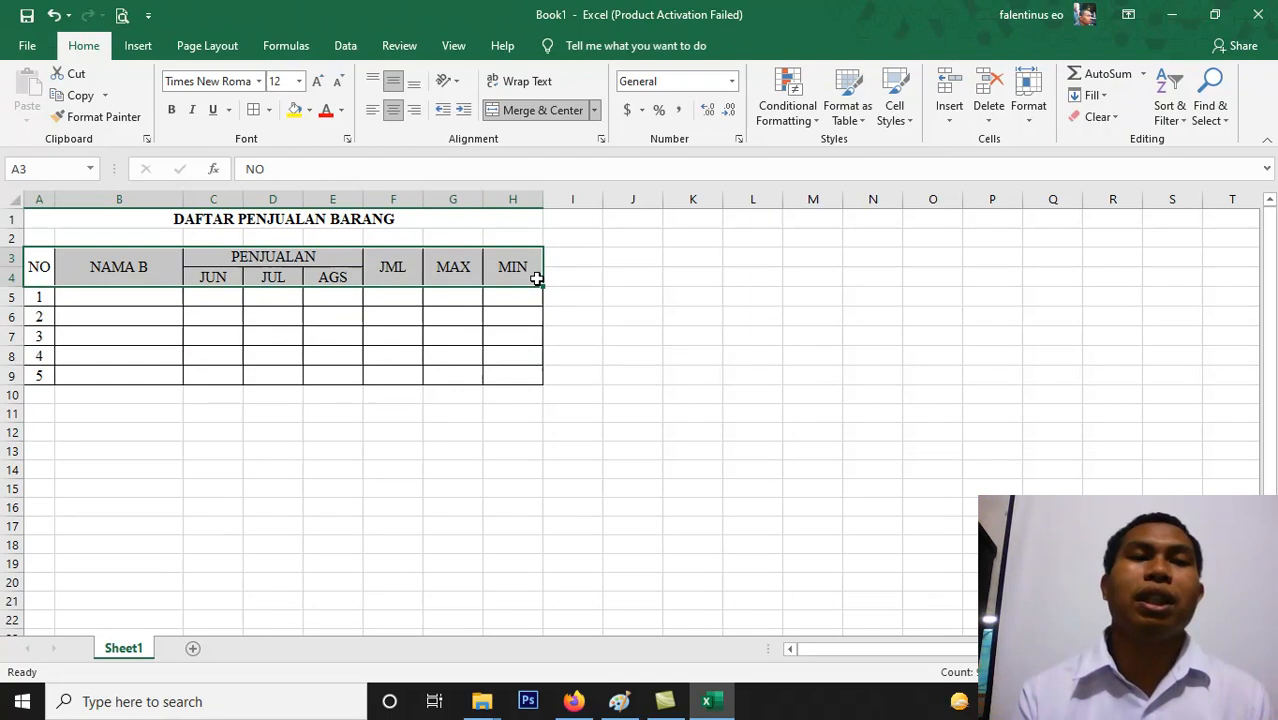
click(170, 114)
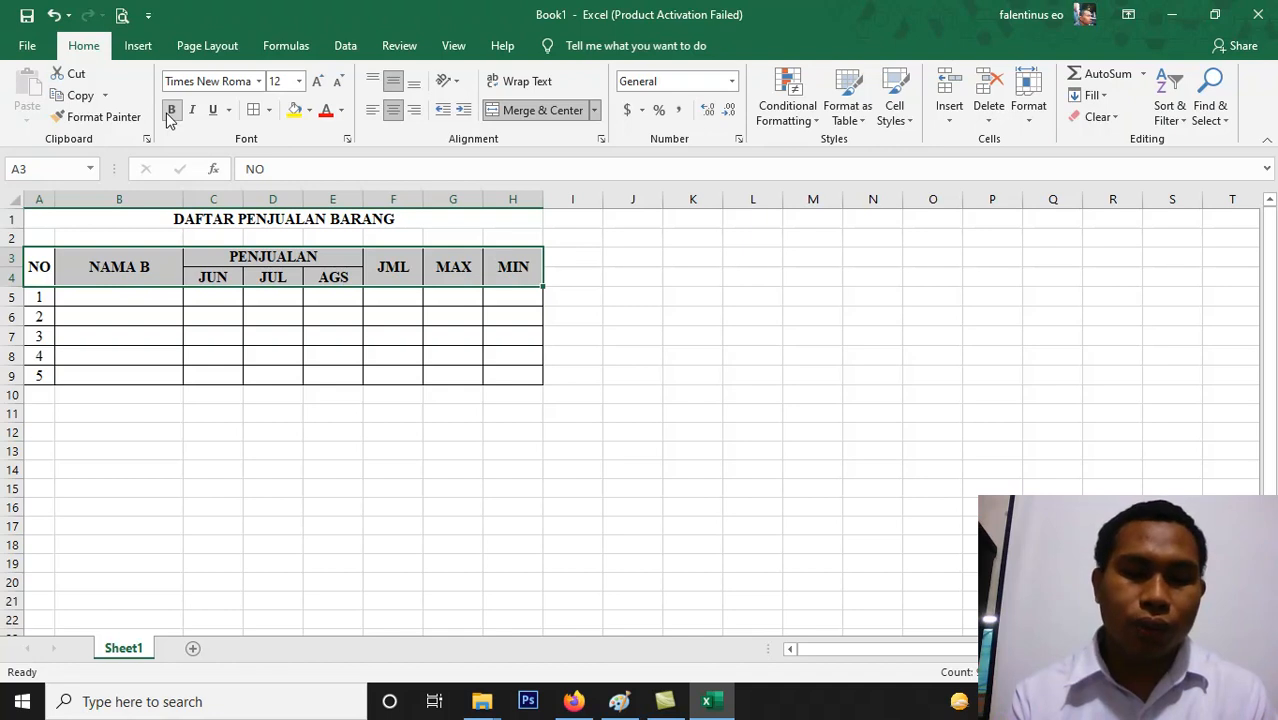
Enter the product names MOLTO, RINSO and PEPSODENT in cells B5 to B7
click(143, 292)
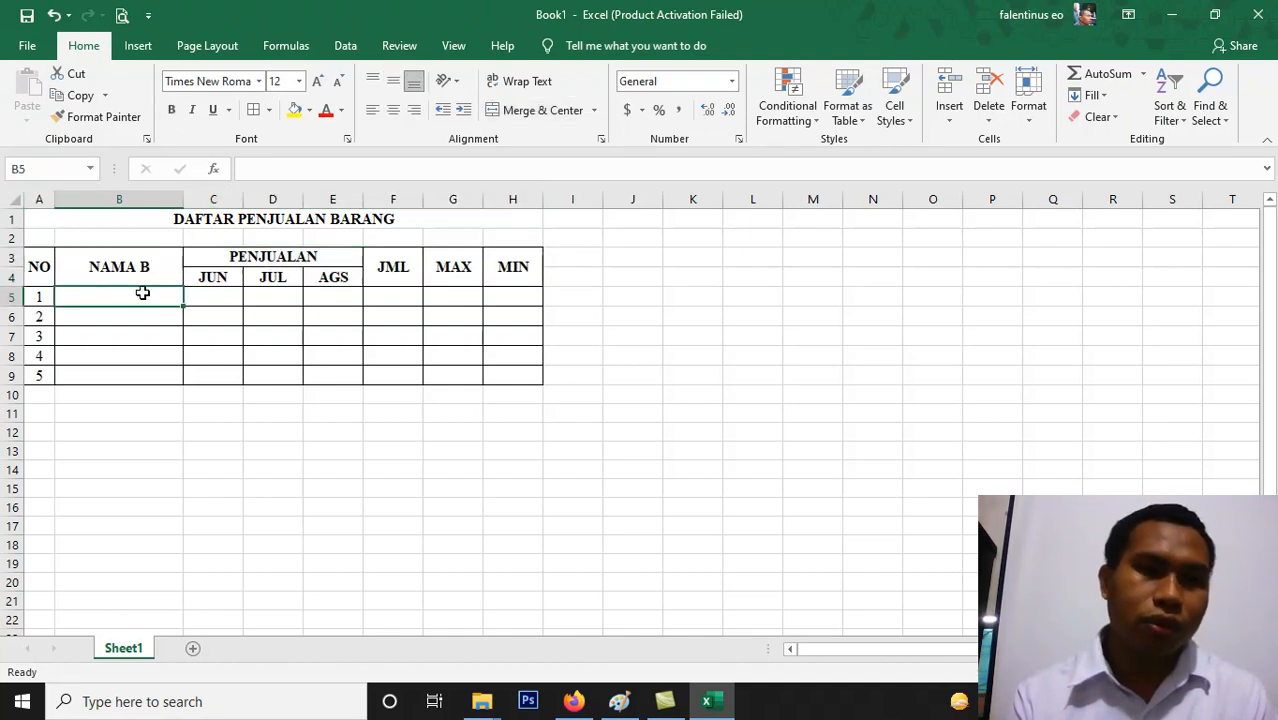
text(MOLL)
key(BackSpace)
text(TO)
key(Return)
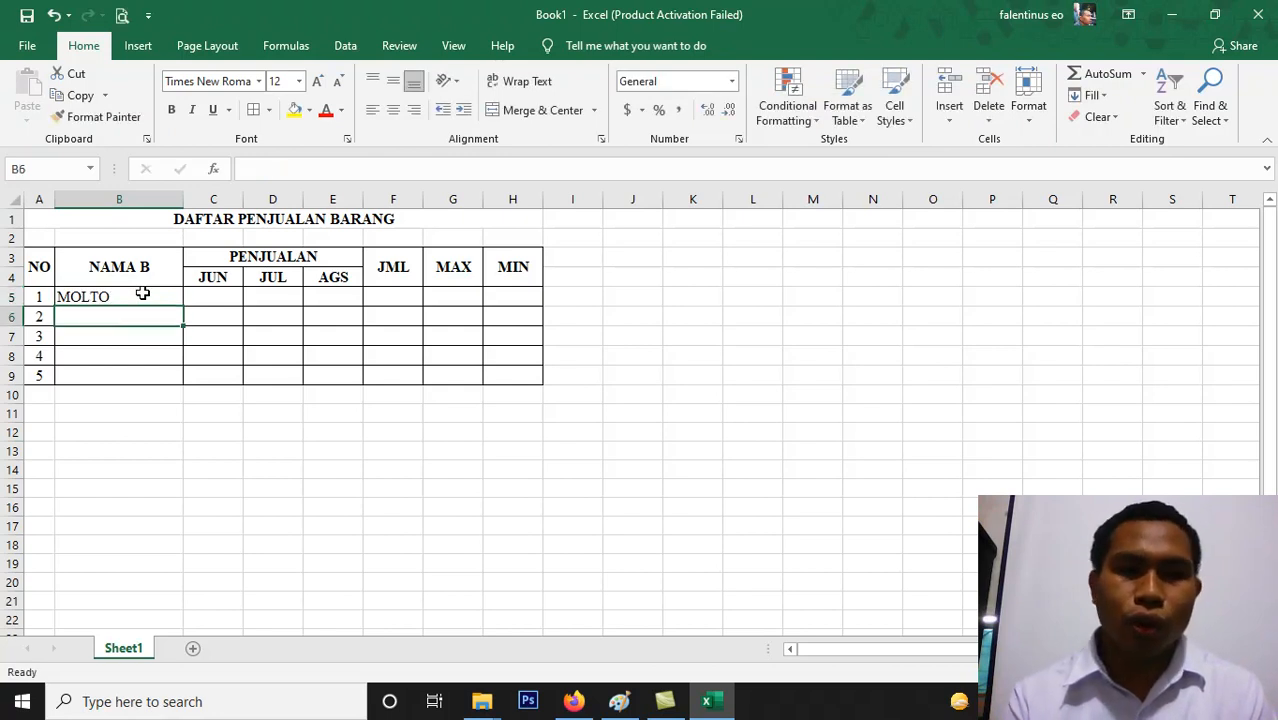
text(RINSO)
key(Return)
text(PEP)
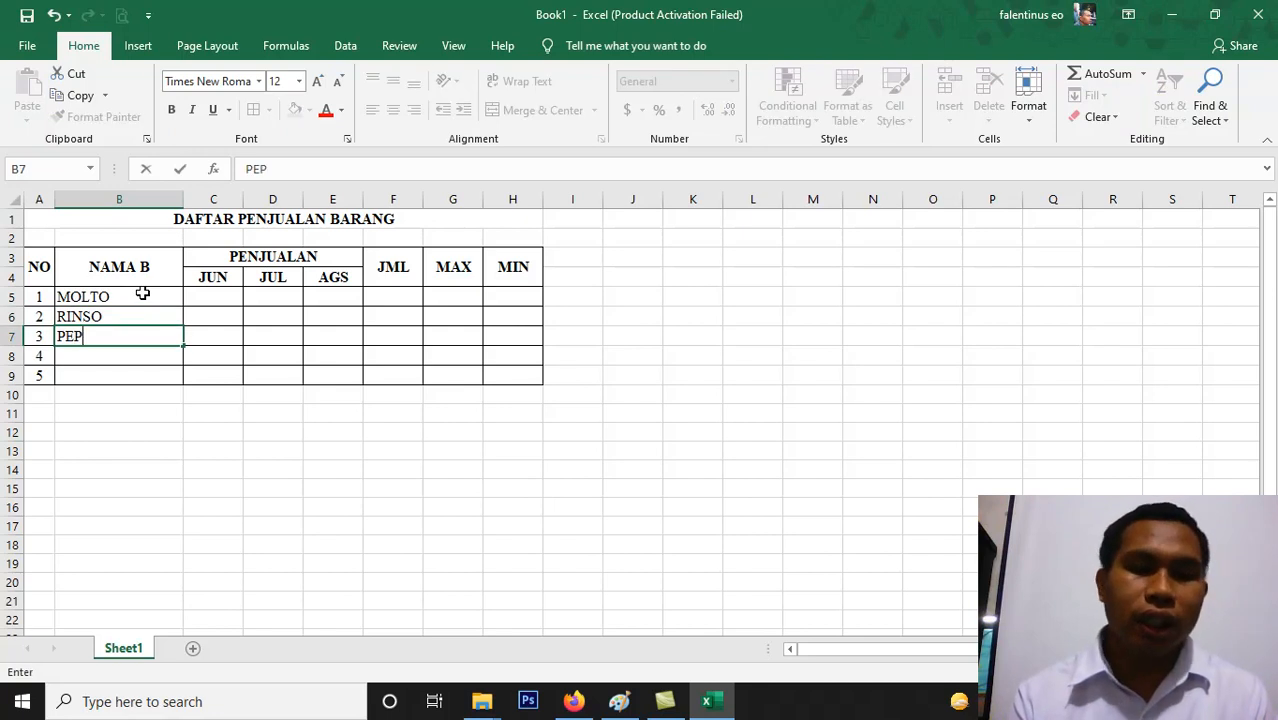
key(BackSpace)
text(PSODENT)
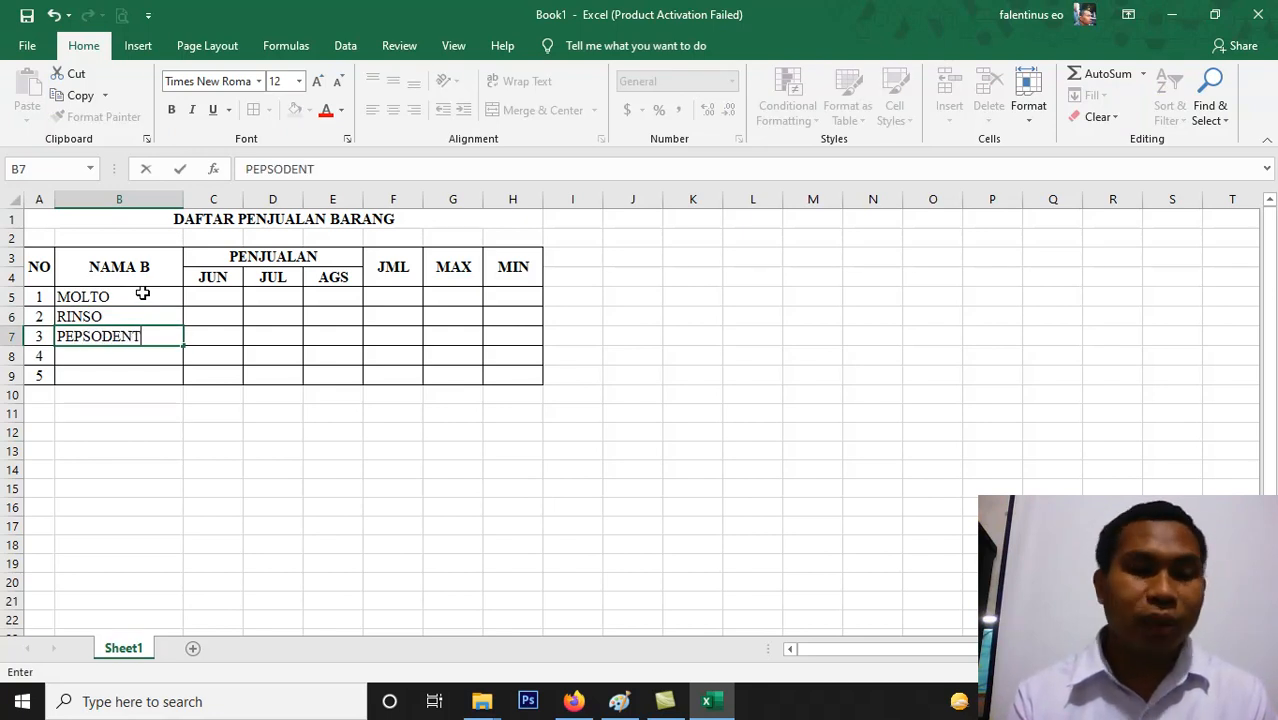
key(Return)
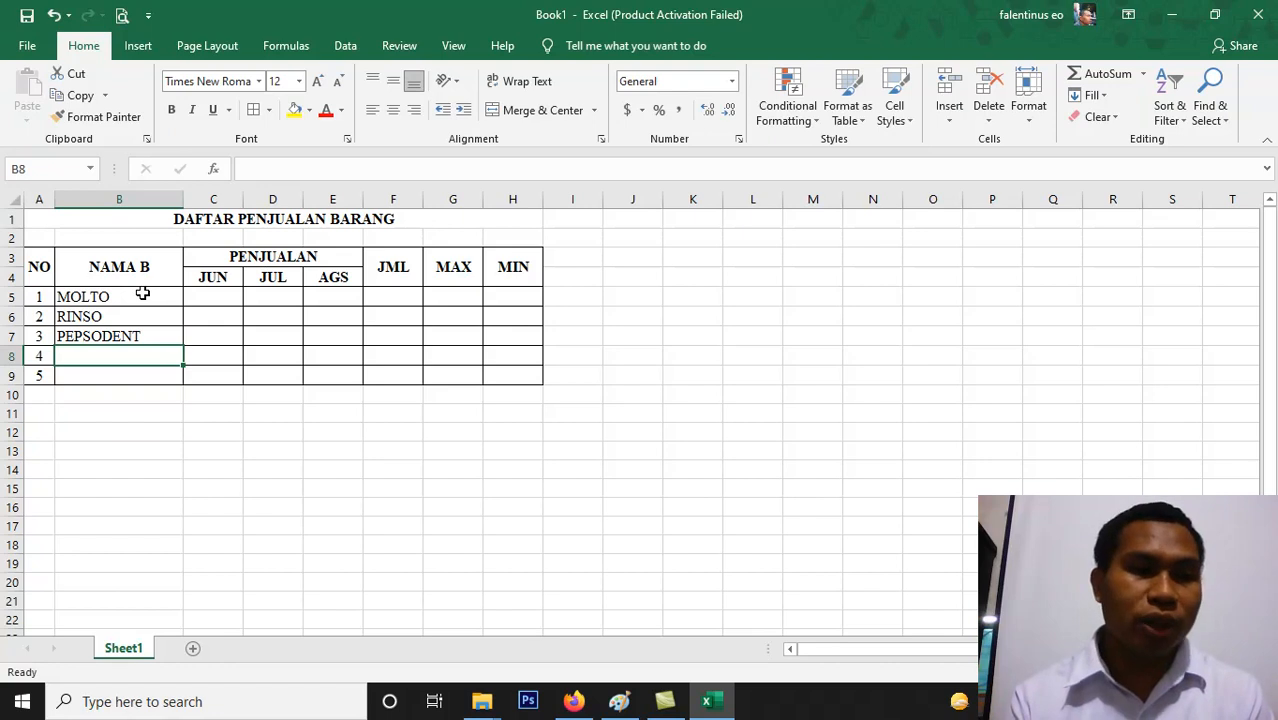
Enter the product names NUVO and SIKAT GIGI in cells B8 and B9, and move to cell C5
text(NUVO)
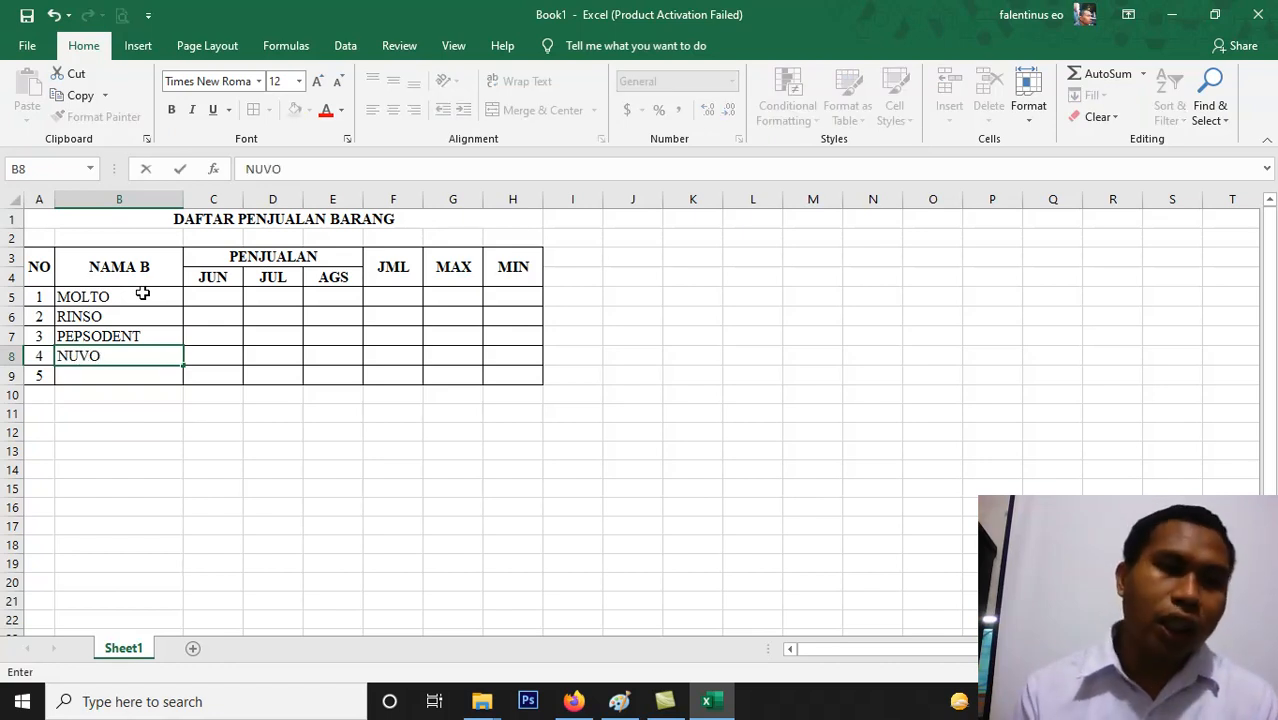
key(Return)
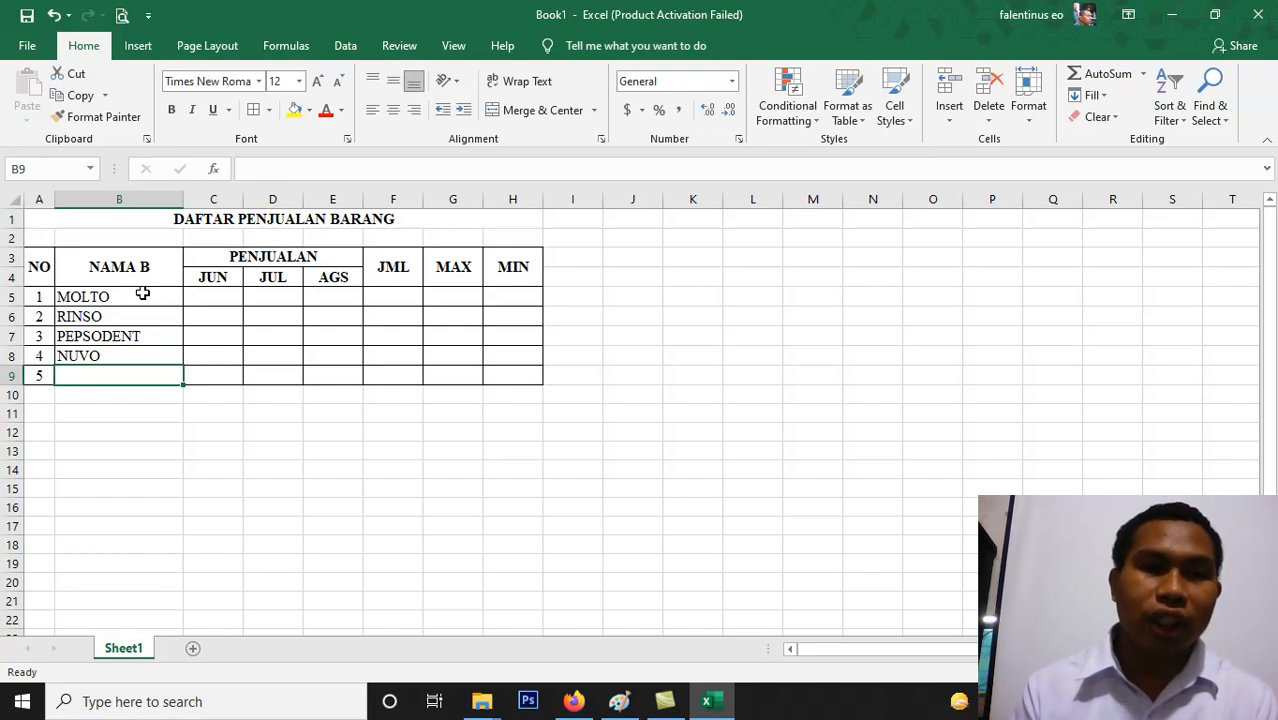
text(S)
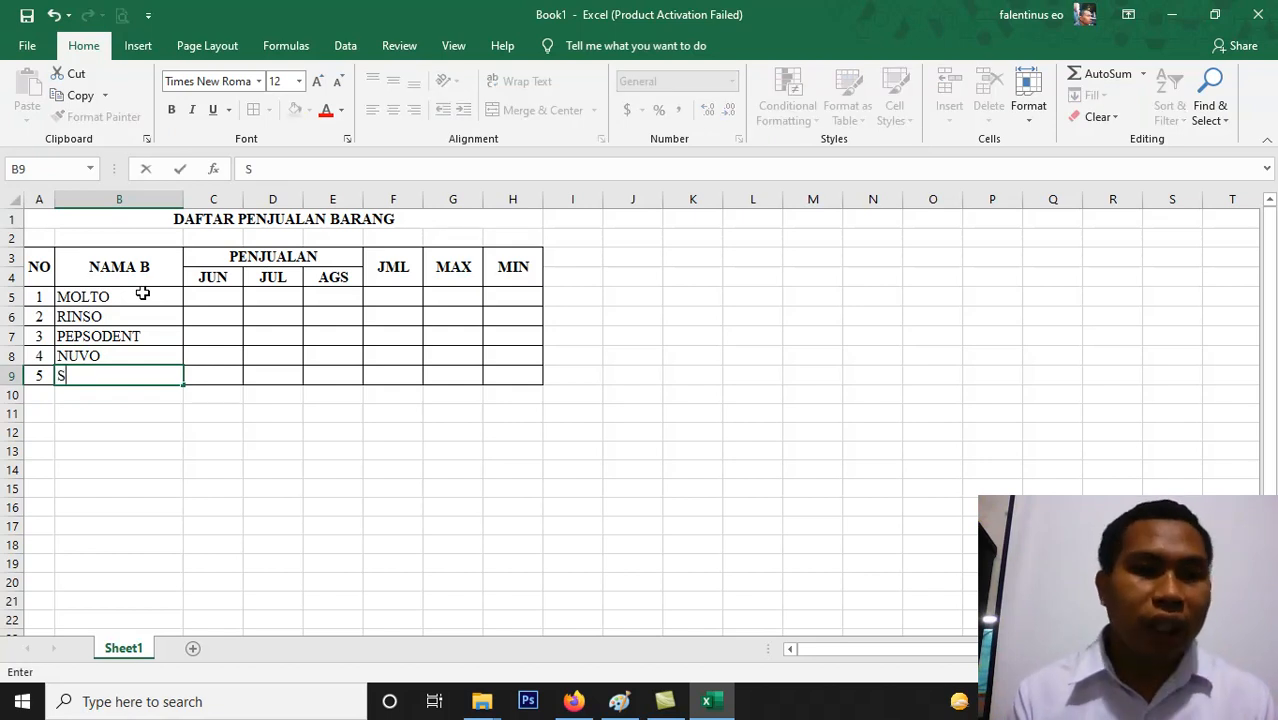
text(IKAT)
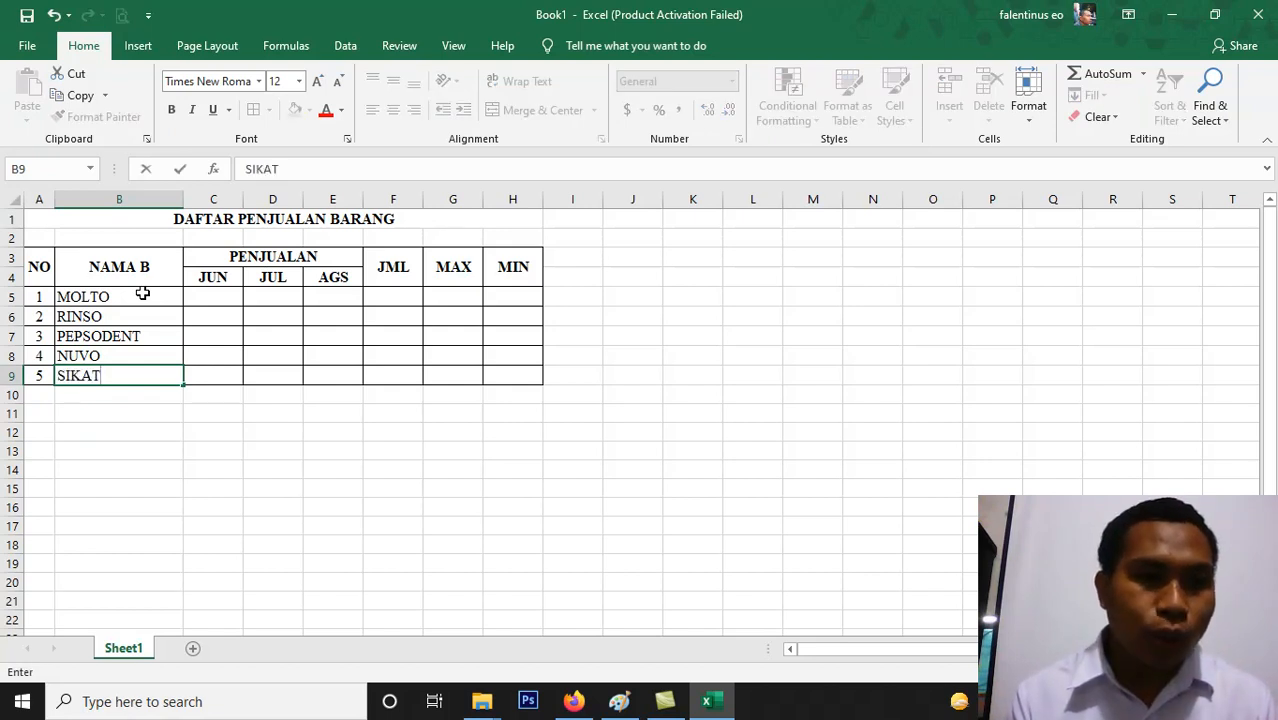
text( GIGI)
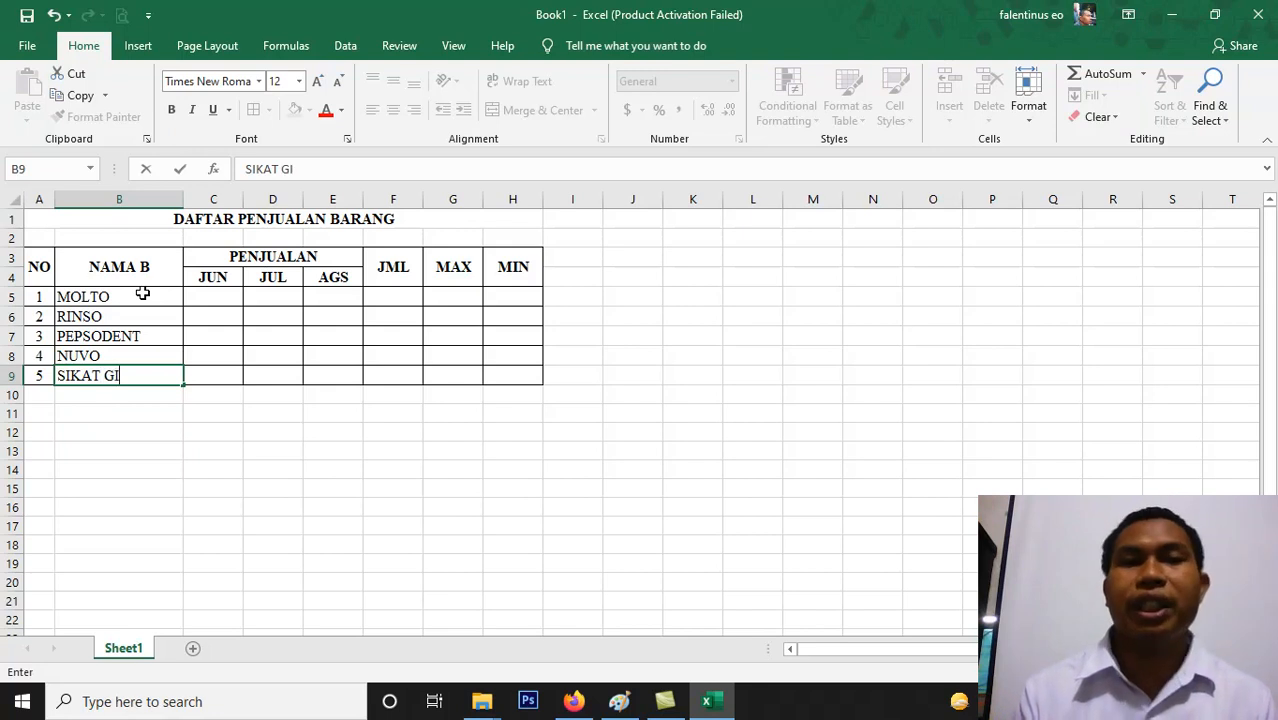
key(ctrl+Return)
key(Up)
key(Up)
key(Up)
key(Up)
key(Right)
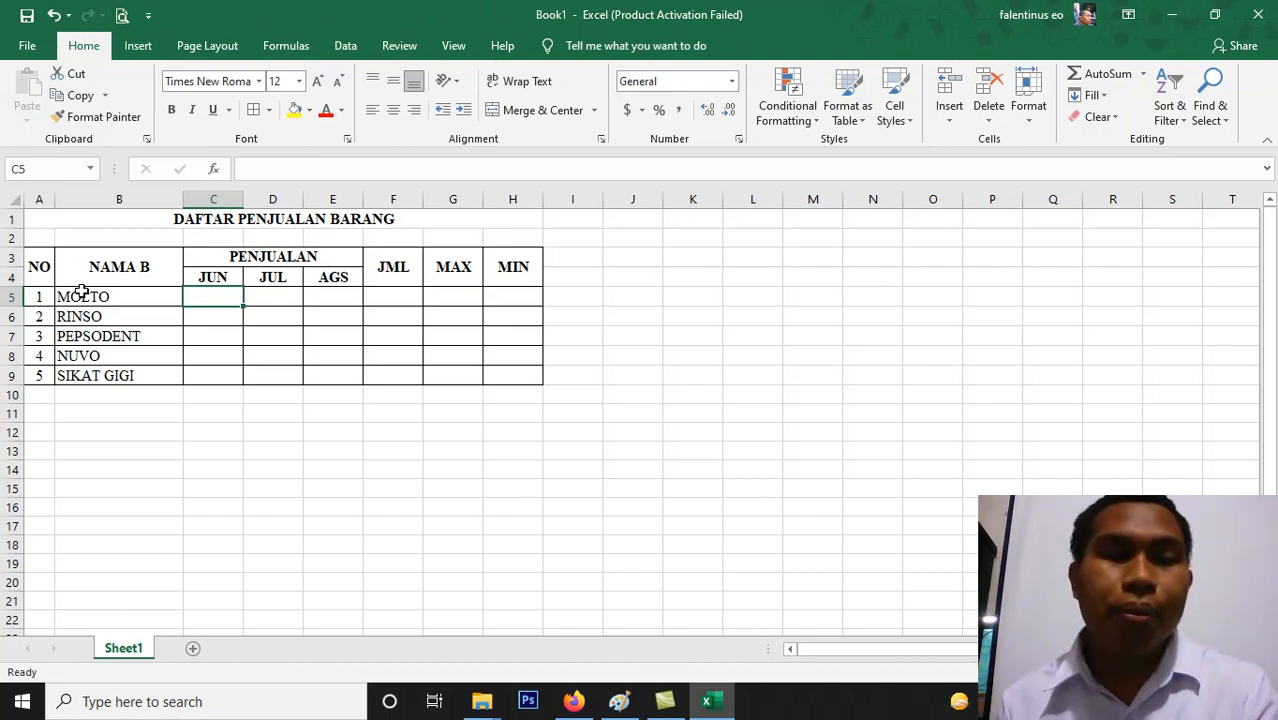
text(90)
key(Tab)
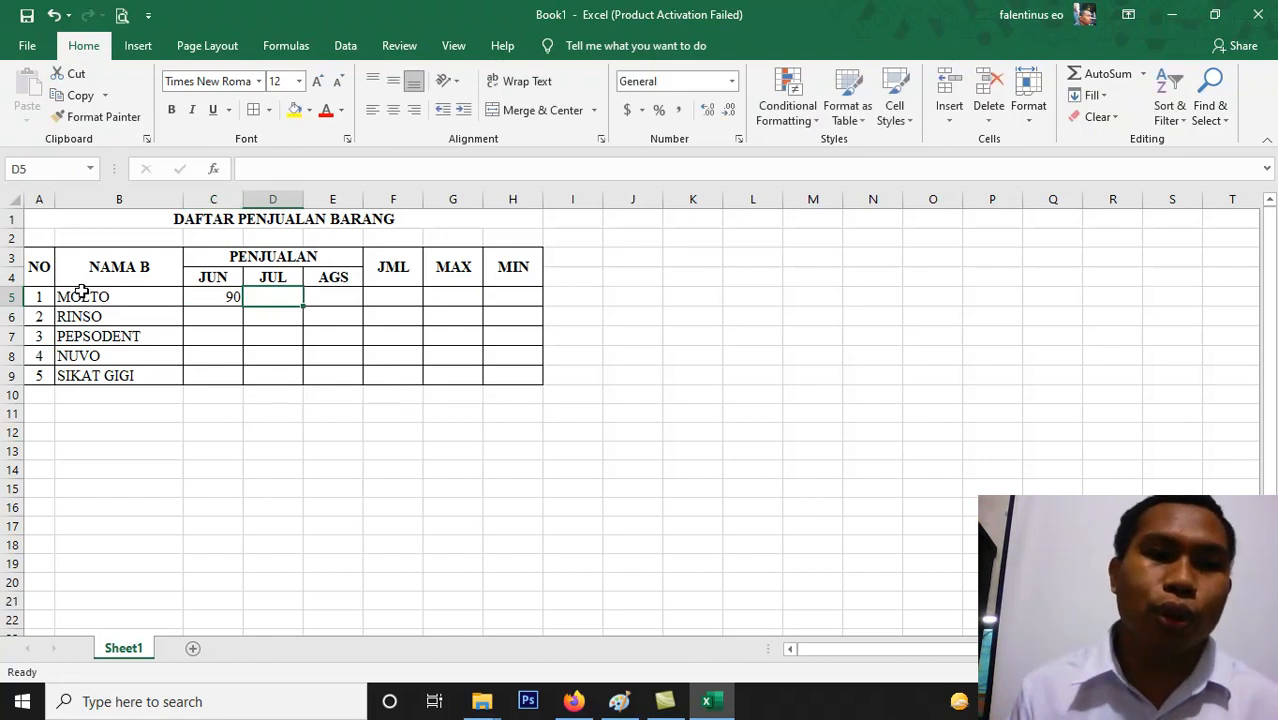
key(Left)
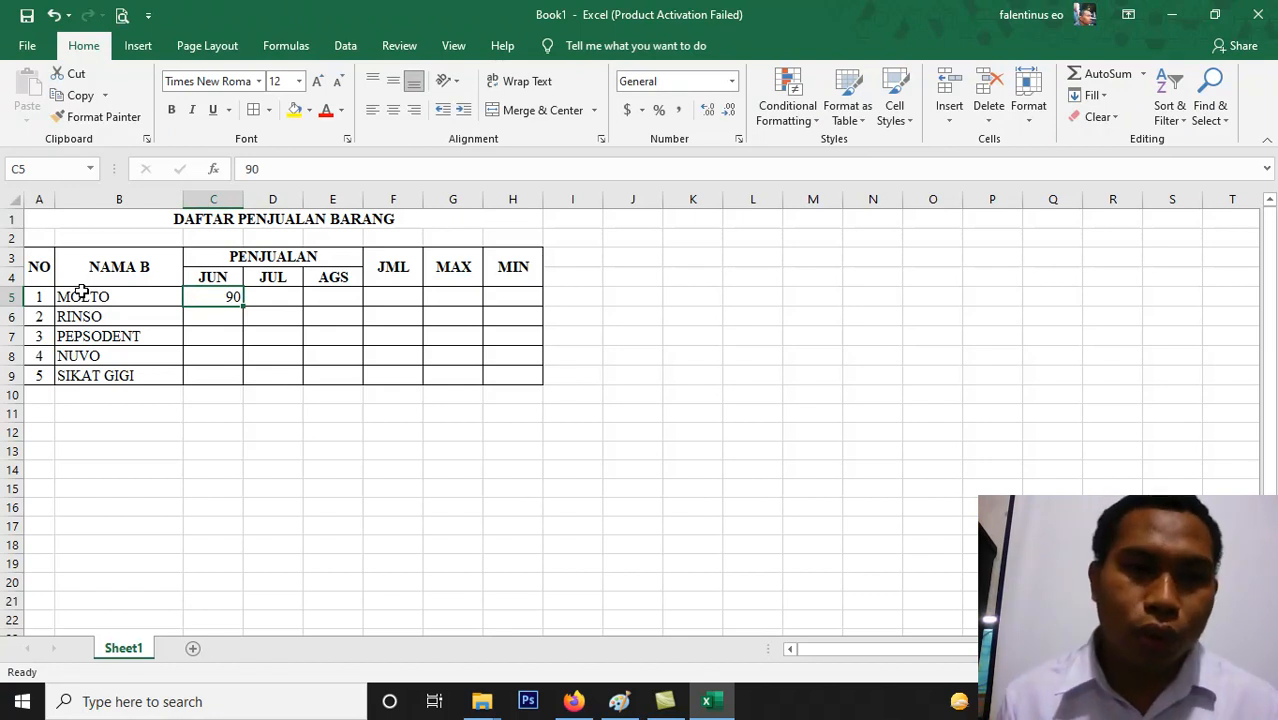
Enter MOLTO's sales for JUN, JUL and AGS as 60, 30 and 12 in cells C5 to E5
text(60)
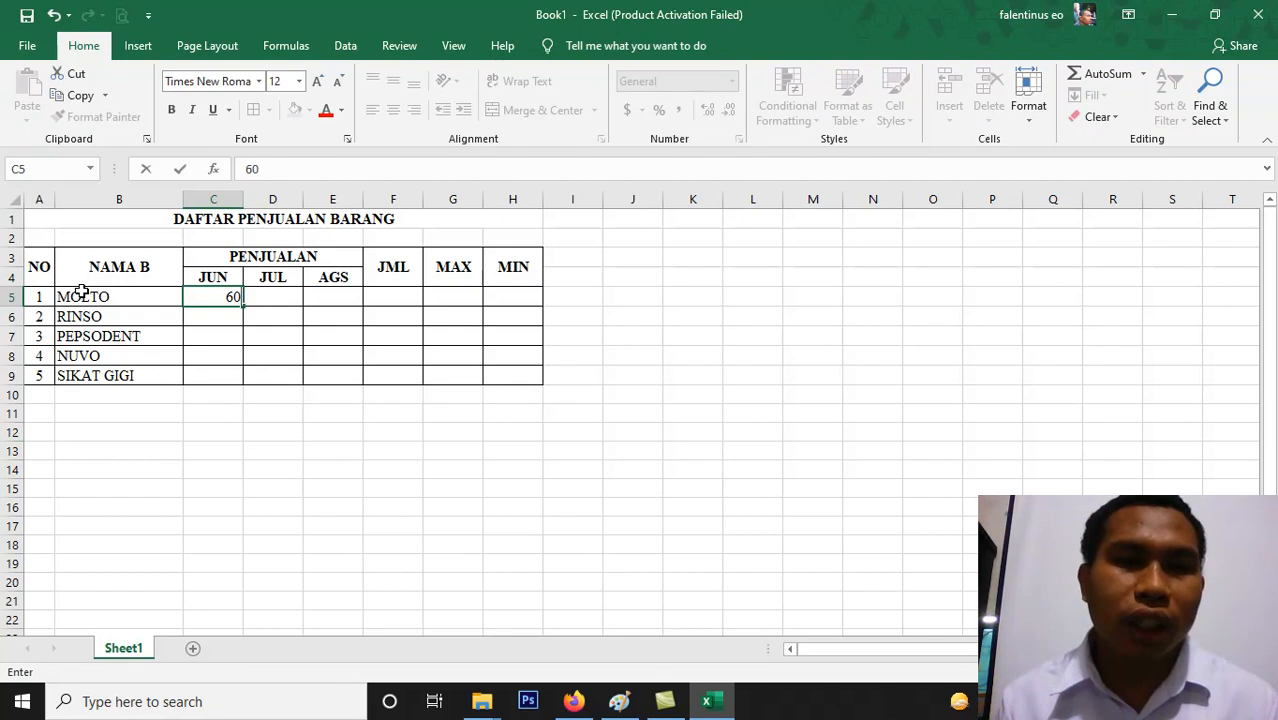
key(Right)
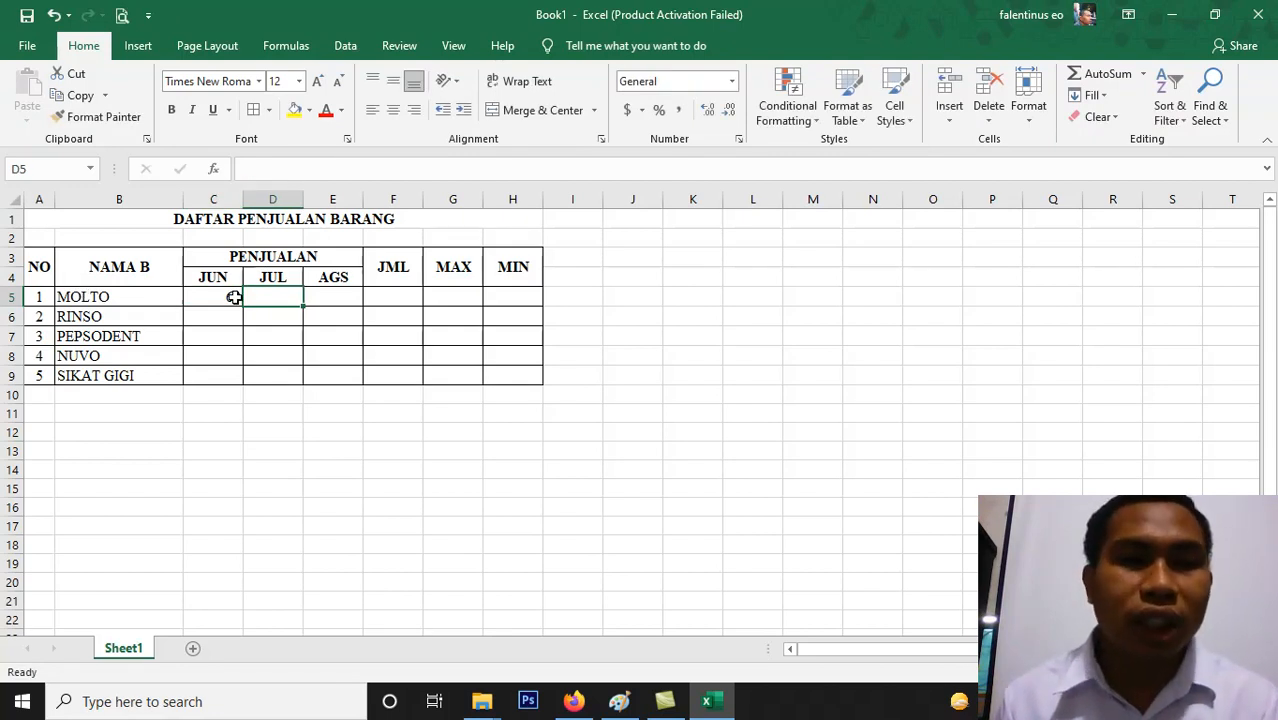
text(30)
key(Right)
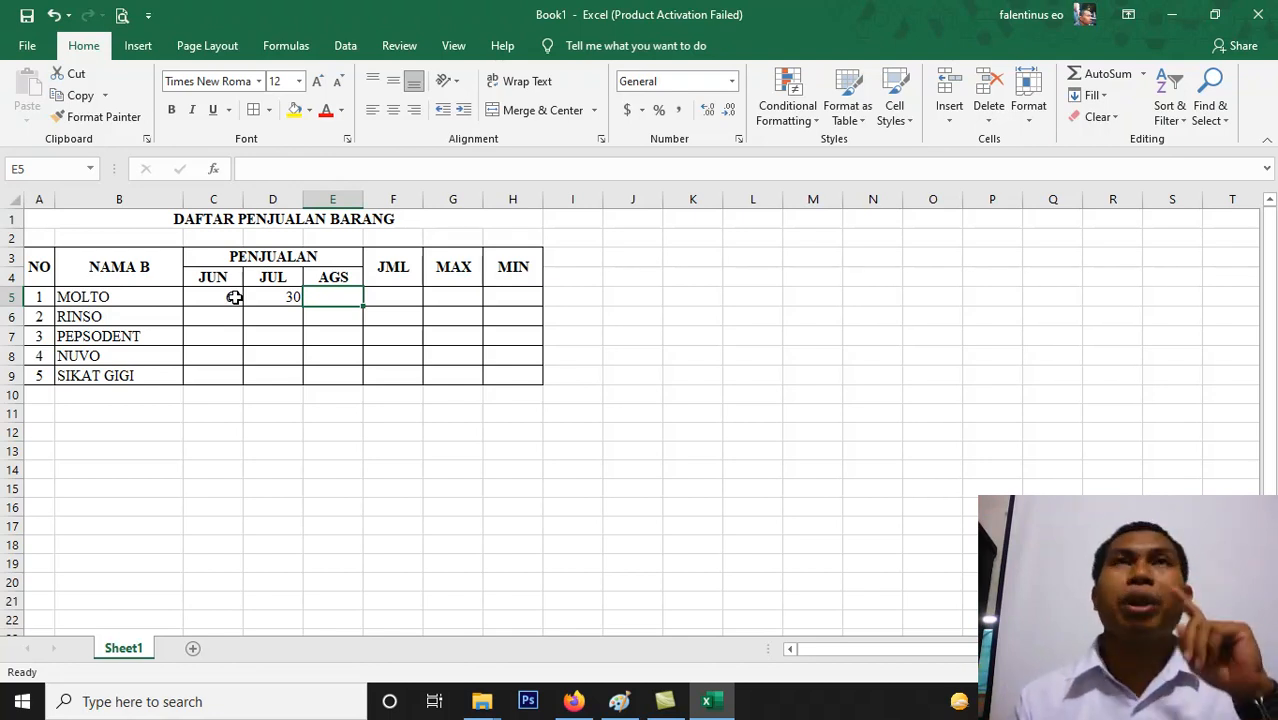
text(12)
key(Tab)
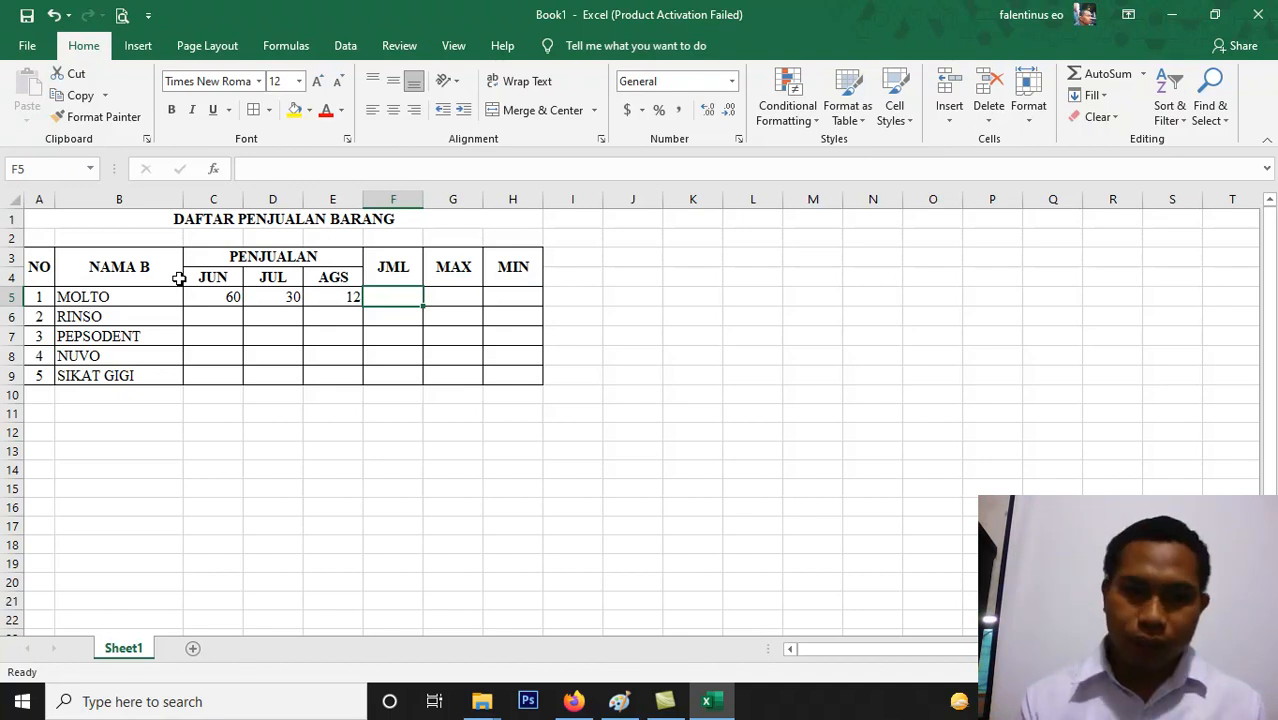
Total MOLTO's three monthly sales in the JML cell F5 with the formula =SUM(C5:E5)
text(=)
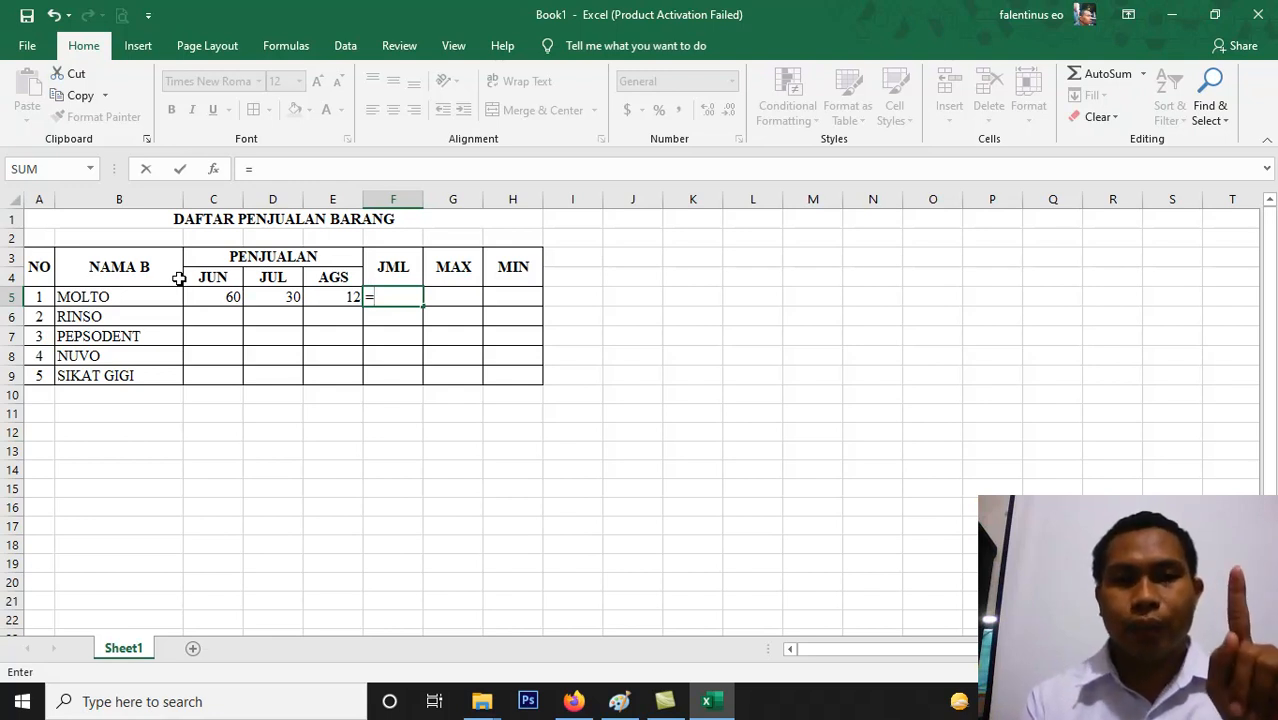
text(S)
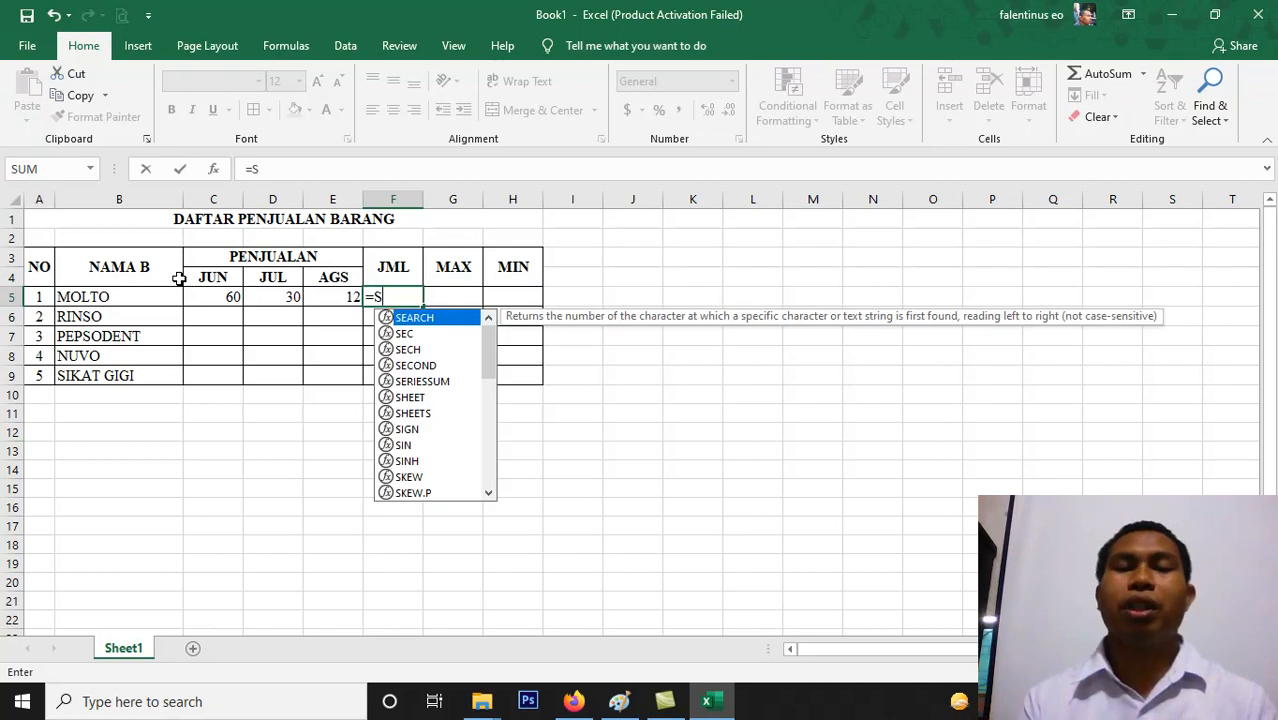
text(UM)
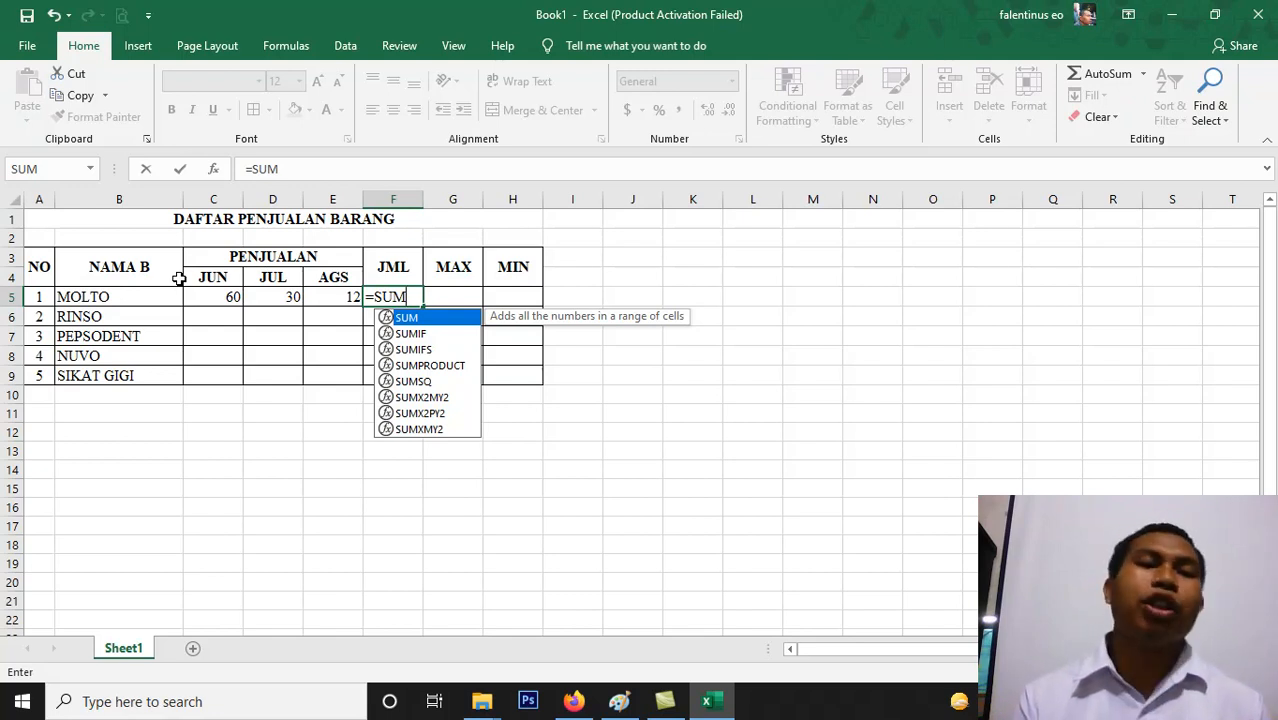
text(()
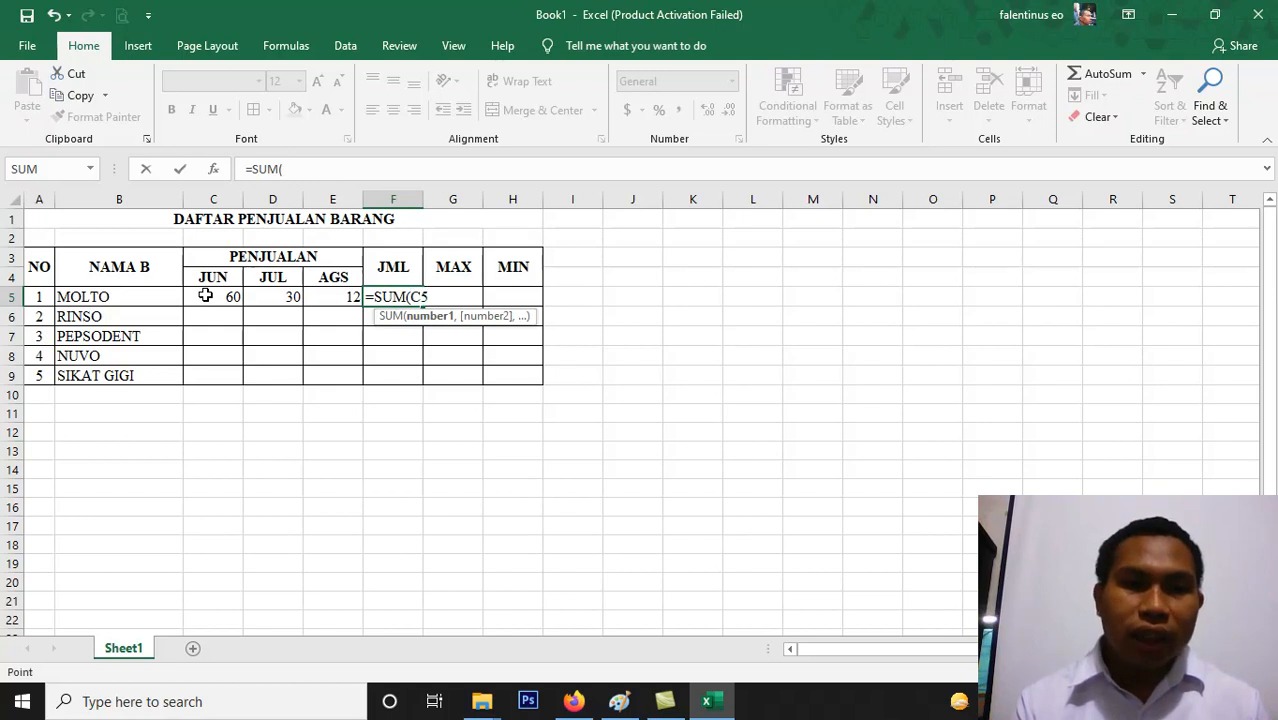
click(205, 296)
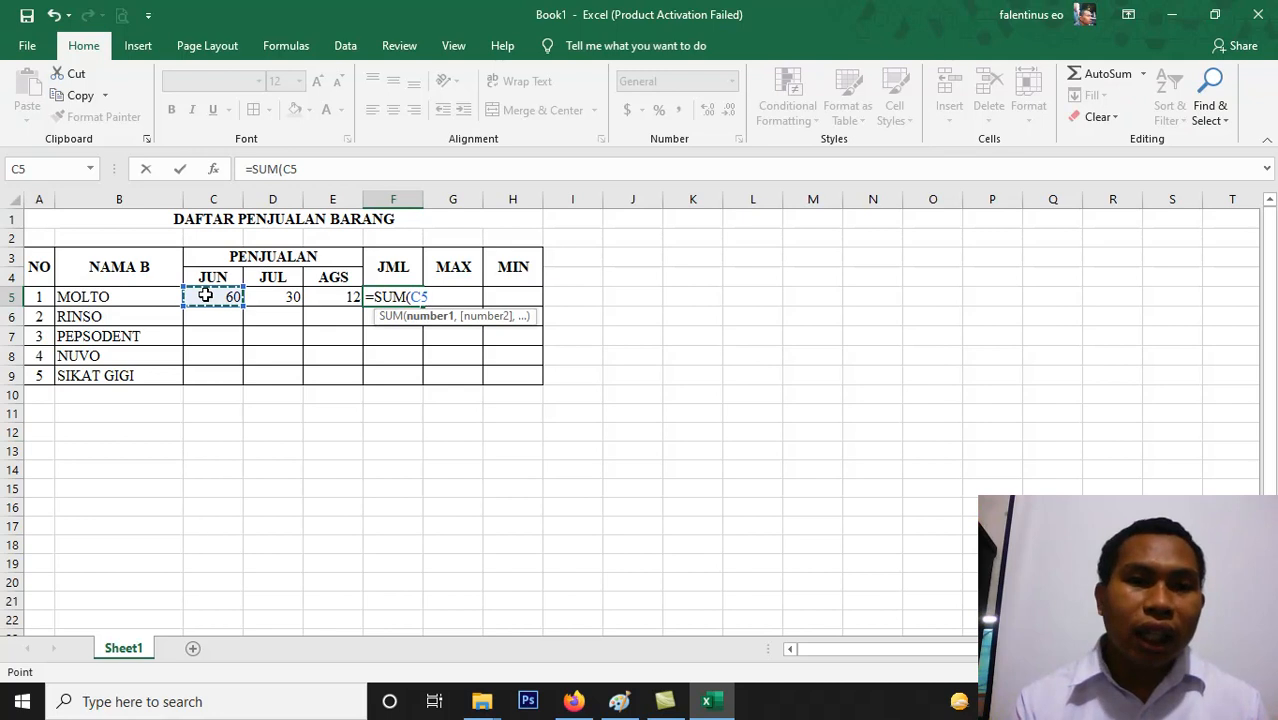
drag(217, 298, 327, 309)
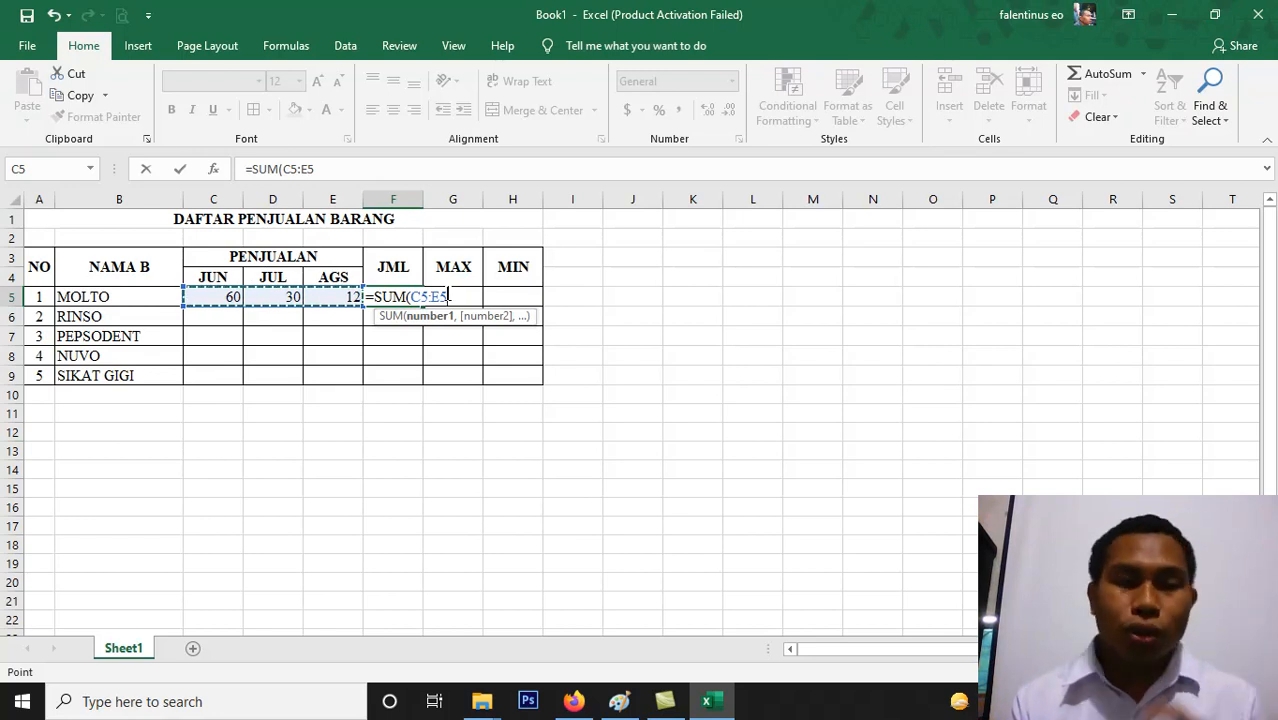
text())
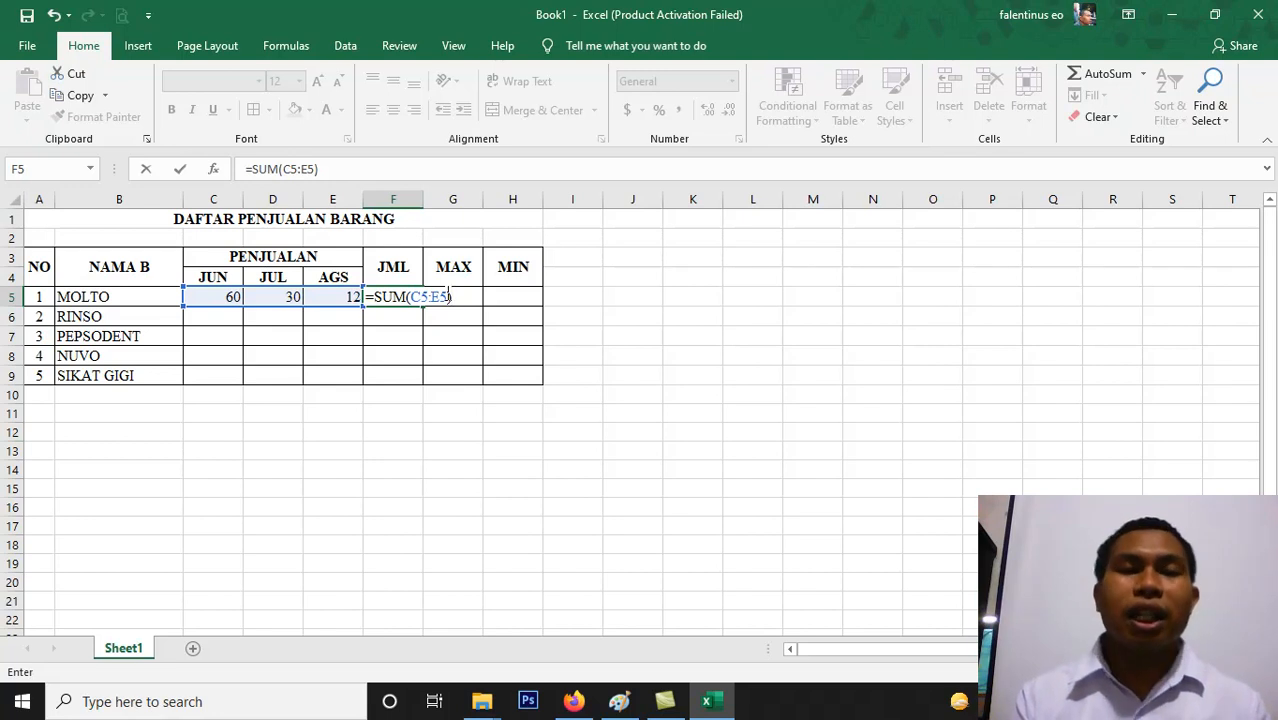
key(Return)
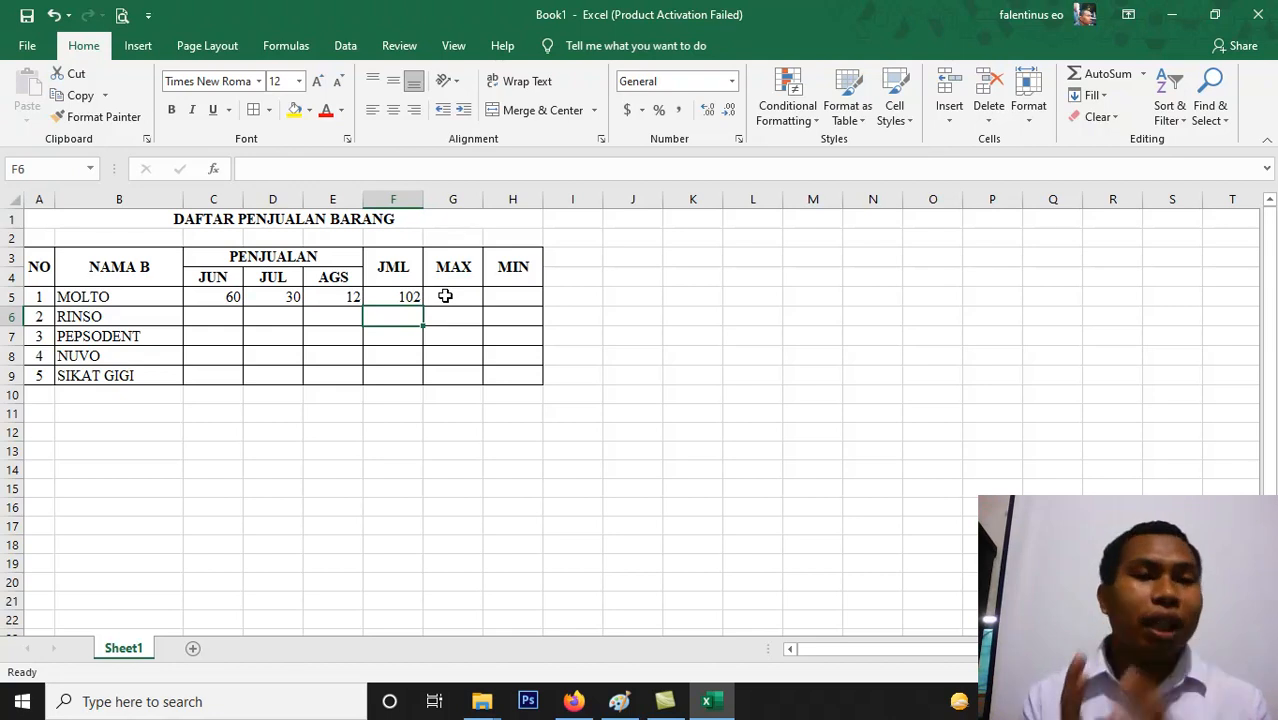
Calculate MOLTO's highest monthly sales in the MAX cell G5 with the formula =MAX(C5:E5)
click(445, 296)
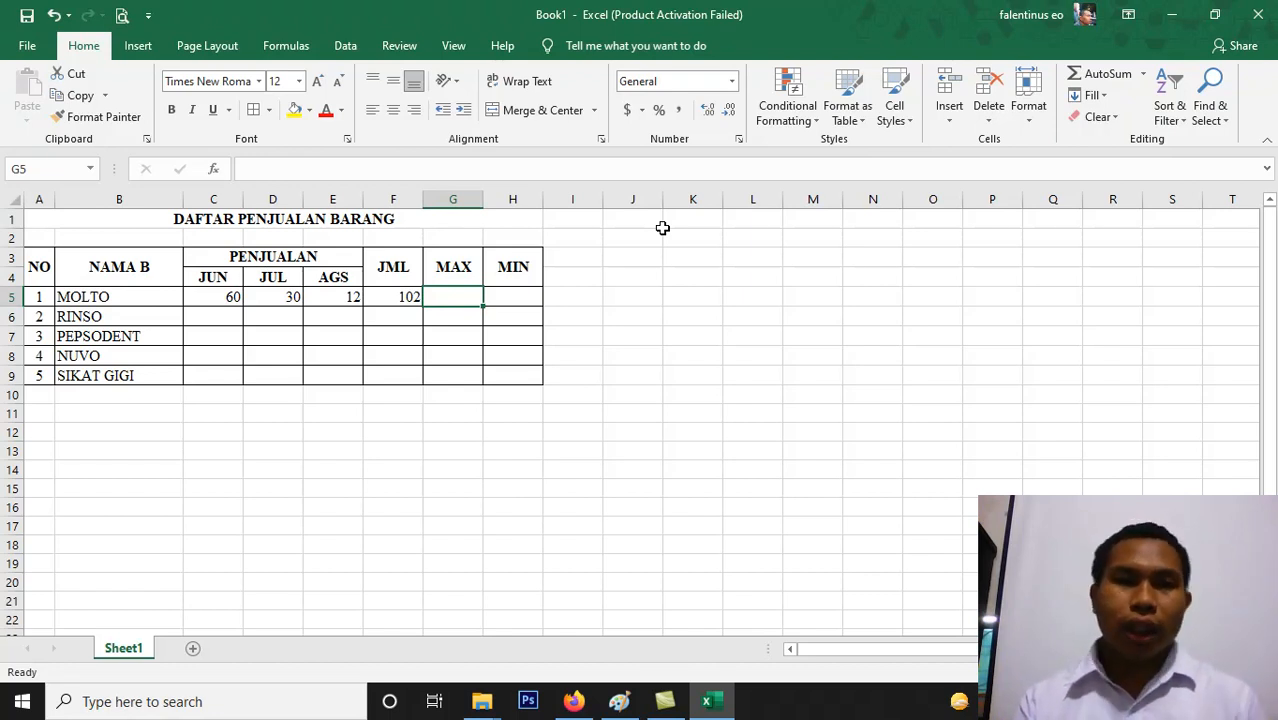
text(=)
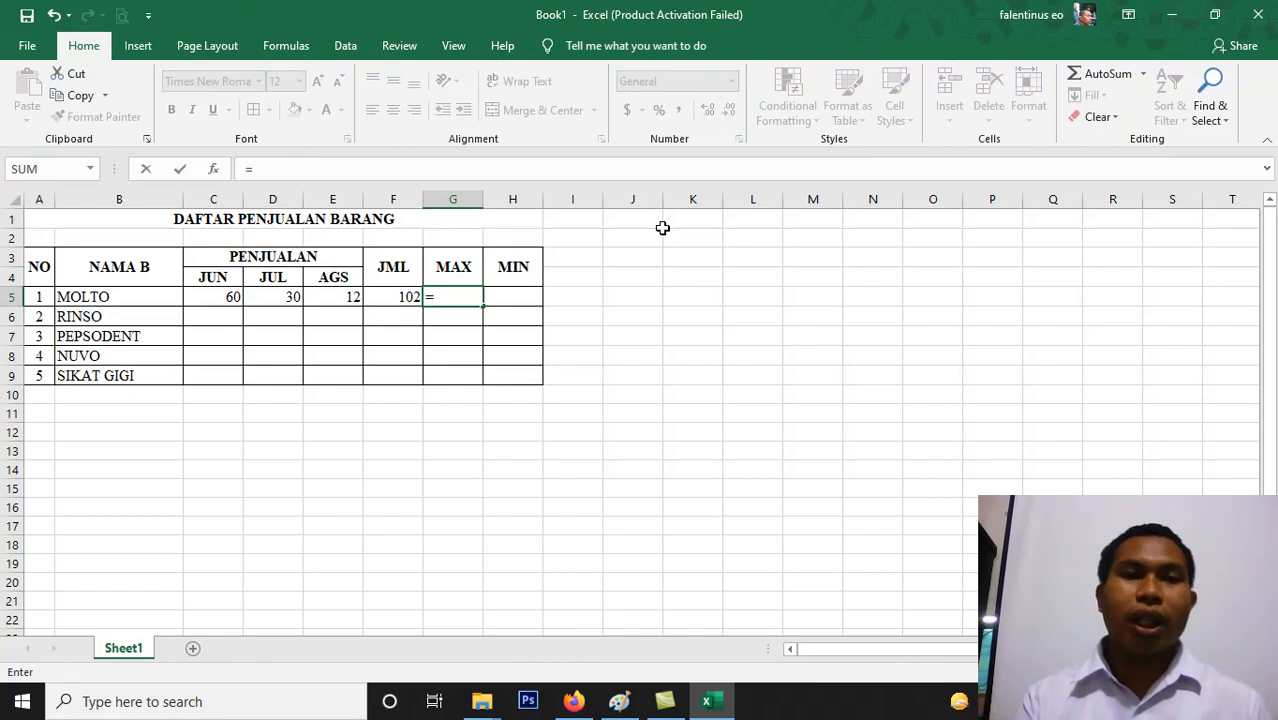
text(MAX)
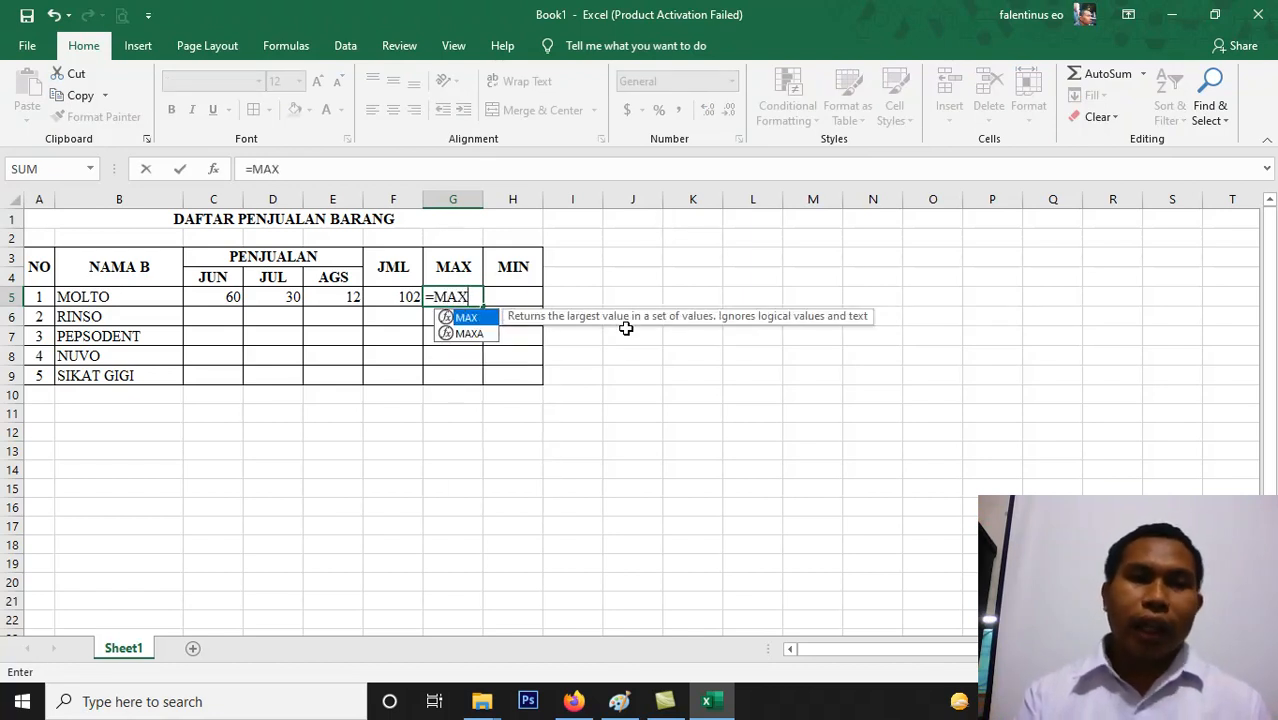
text(()
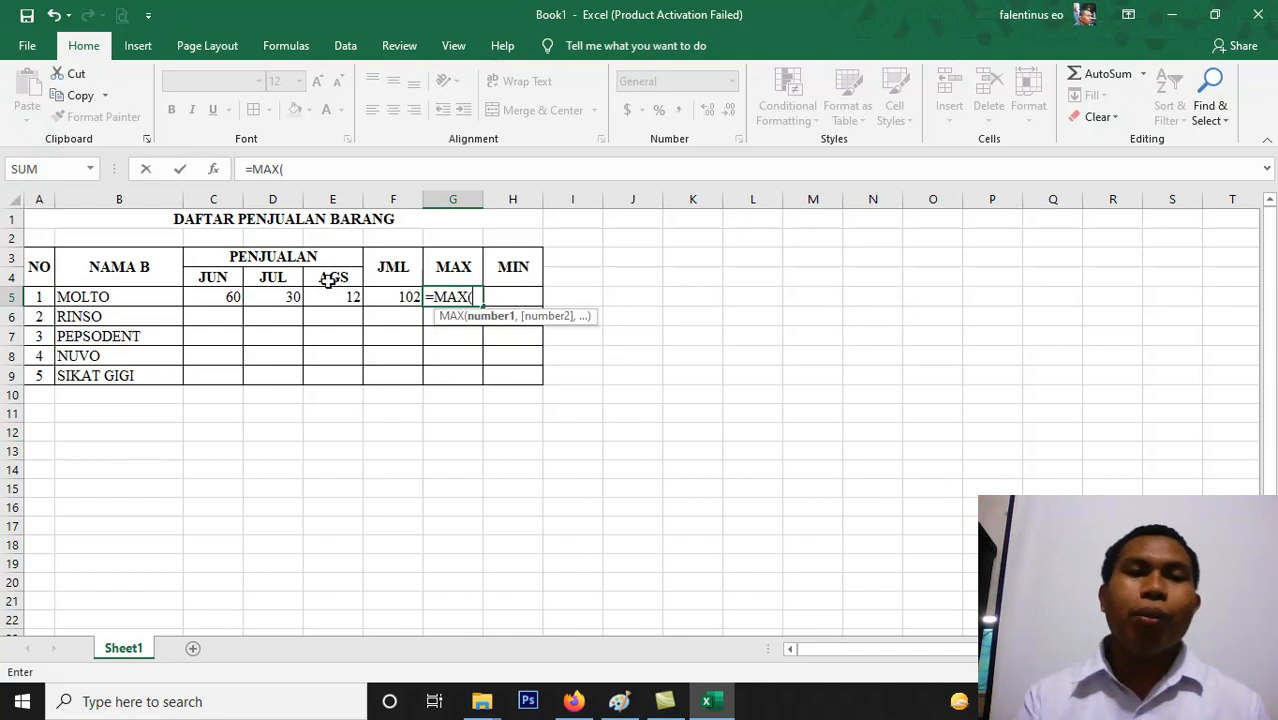
drag(210, 296, 353, 304)
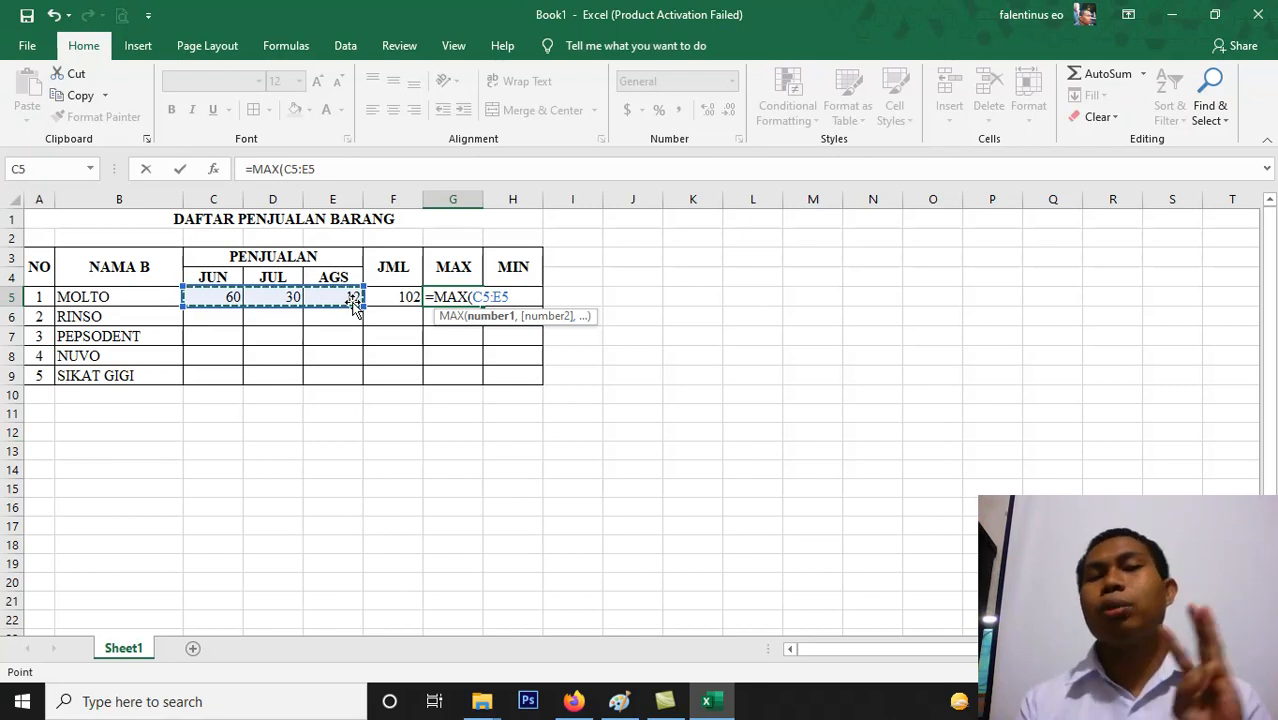
text())
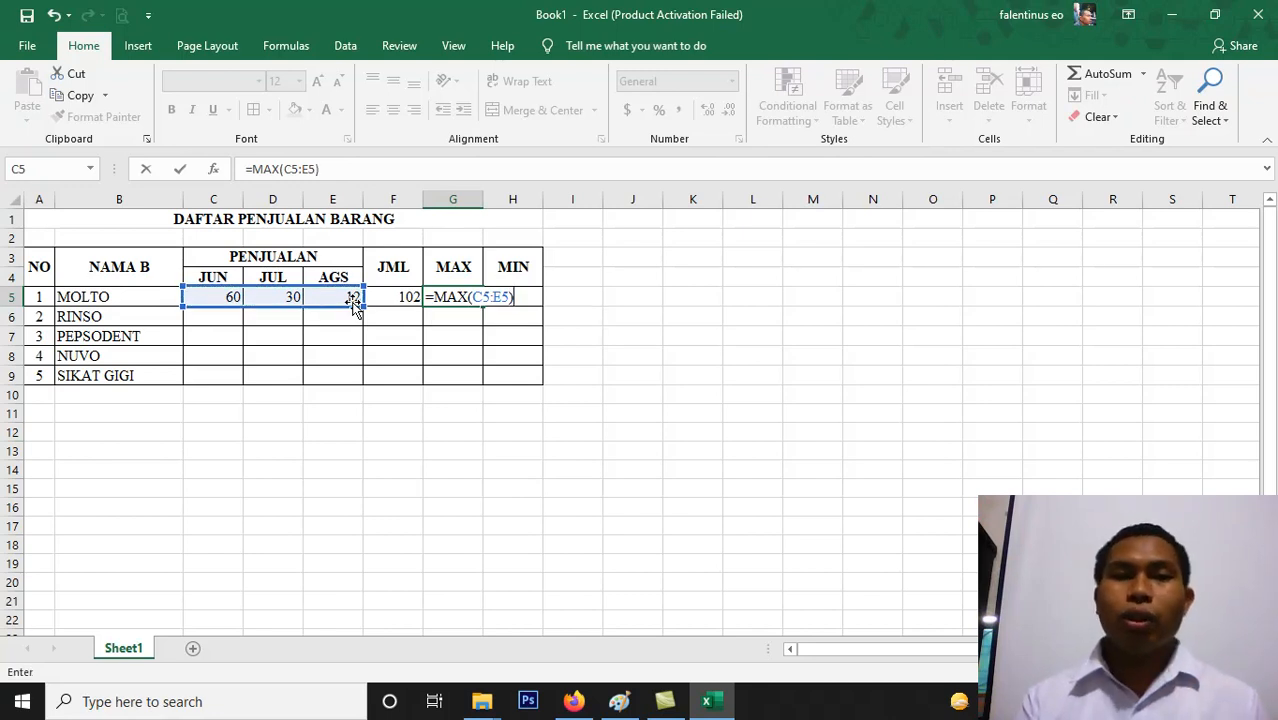
key(Return)
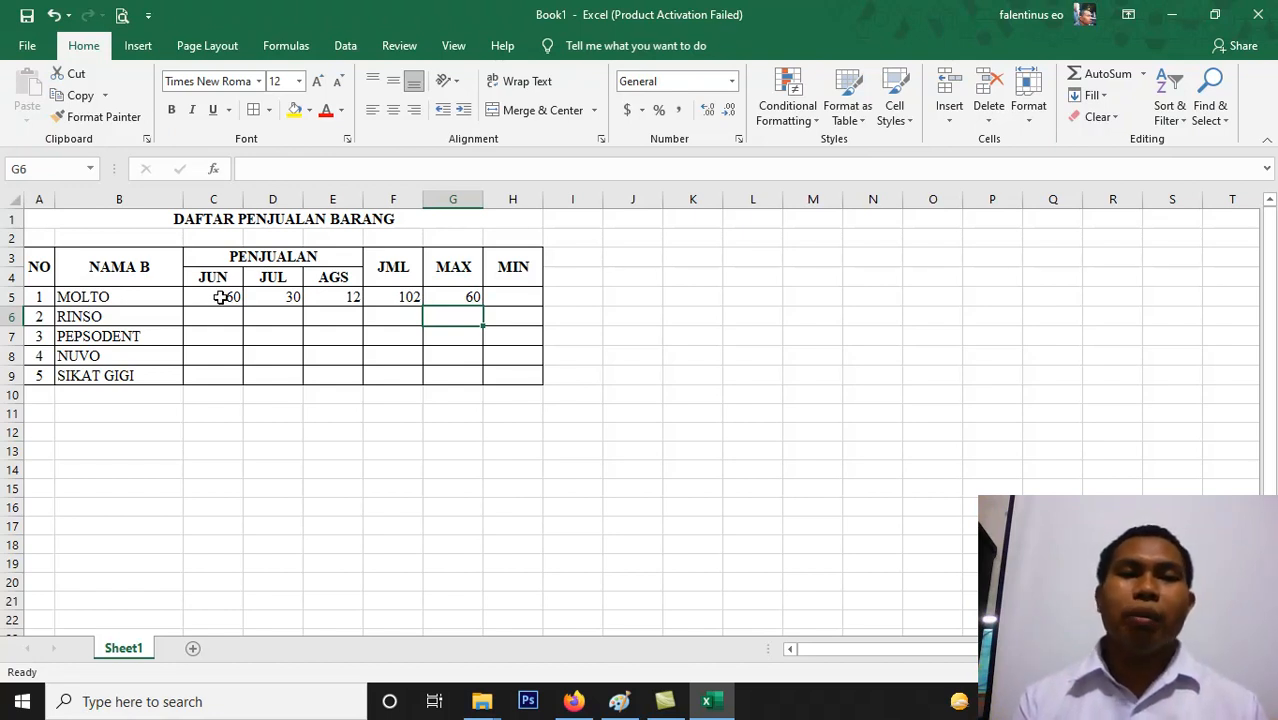
Calculate MOLTO's lowest monthly sales in the MIN cell H5 with the formula =MIN(C5:E5)
click(525, 299)
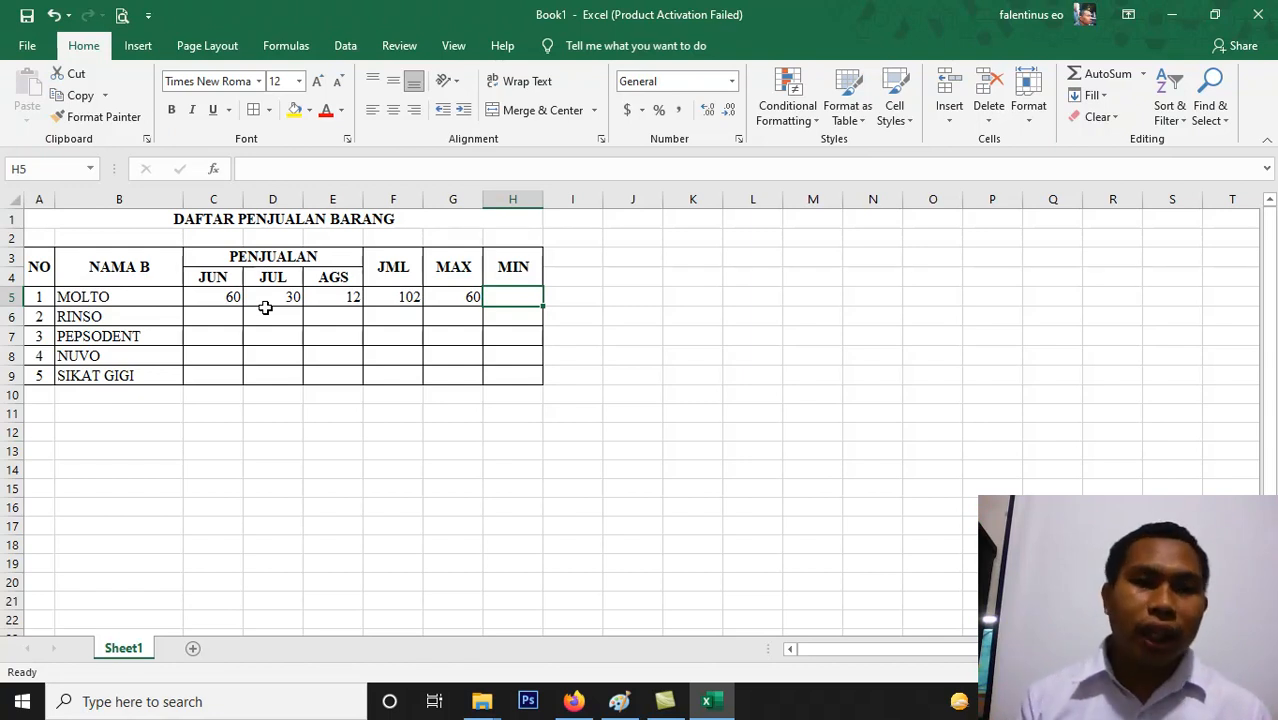
text(=)
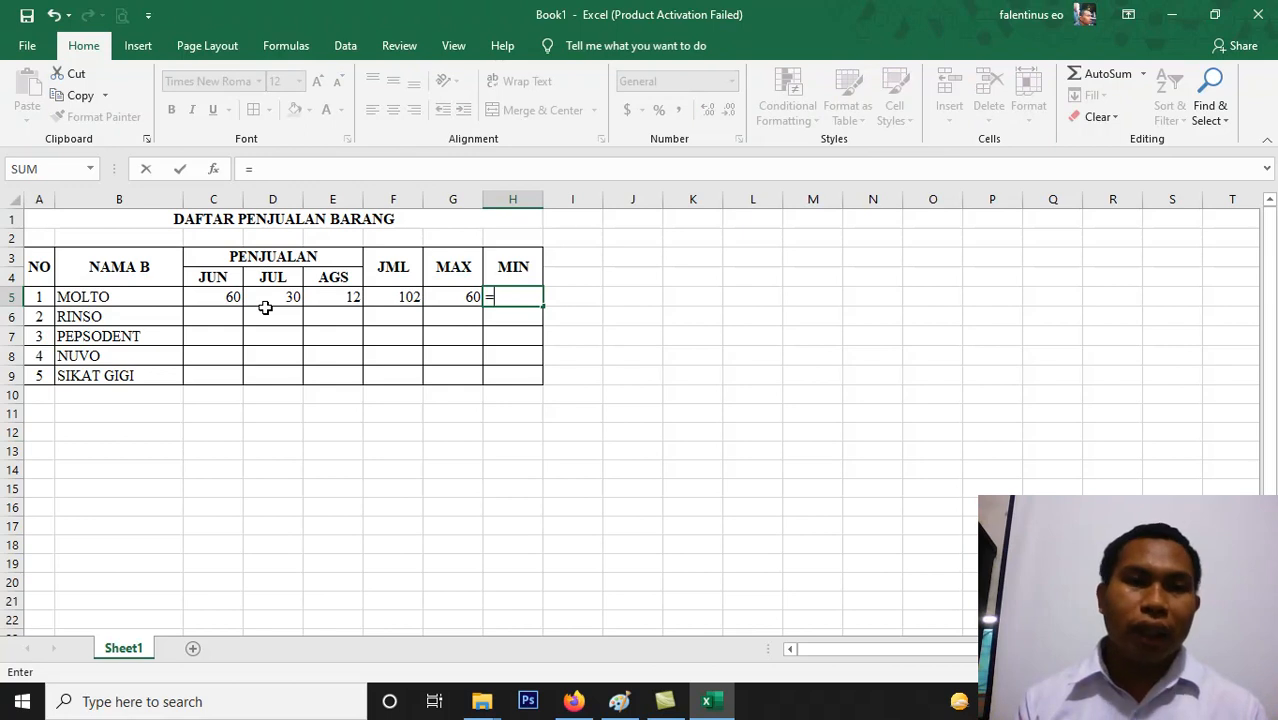
text(MIN)
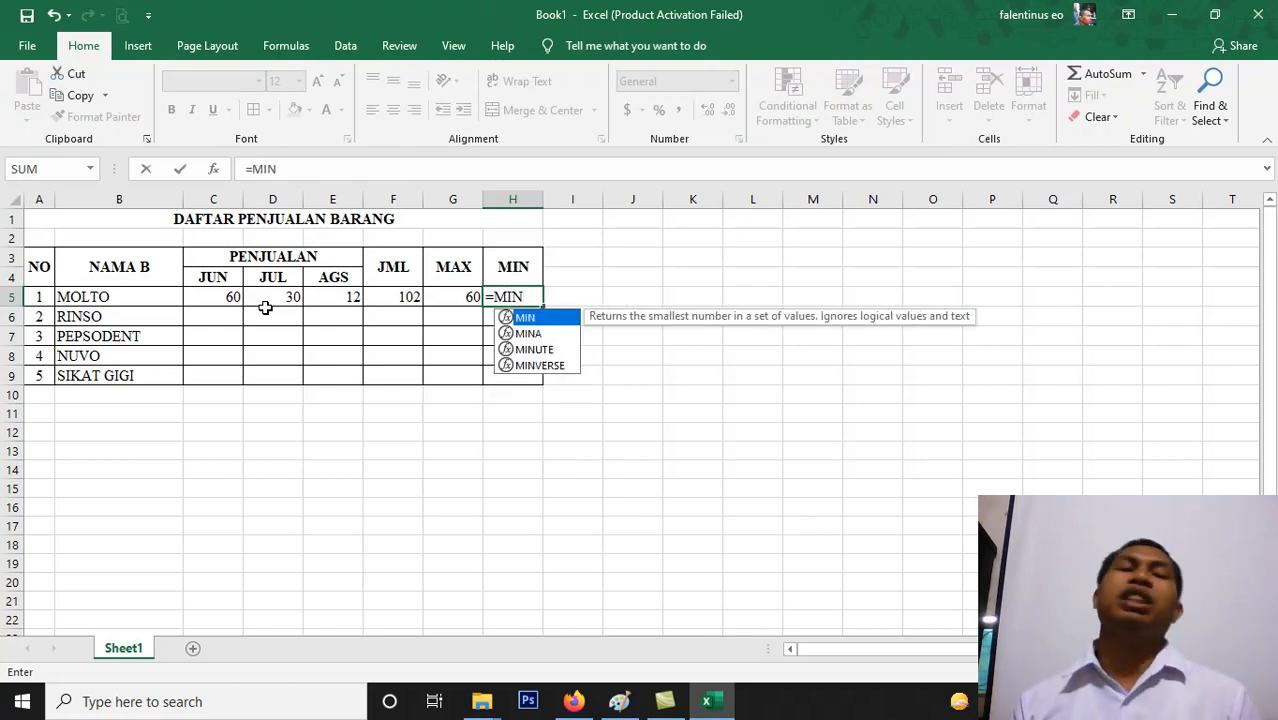
text(()
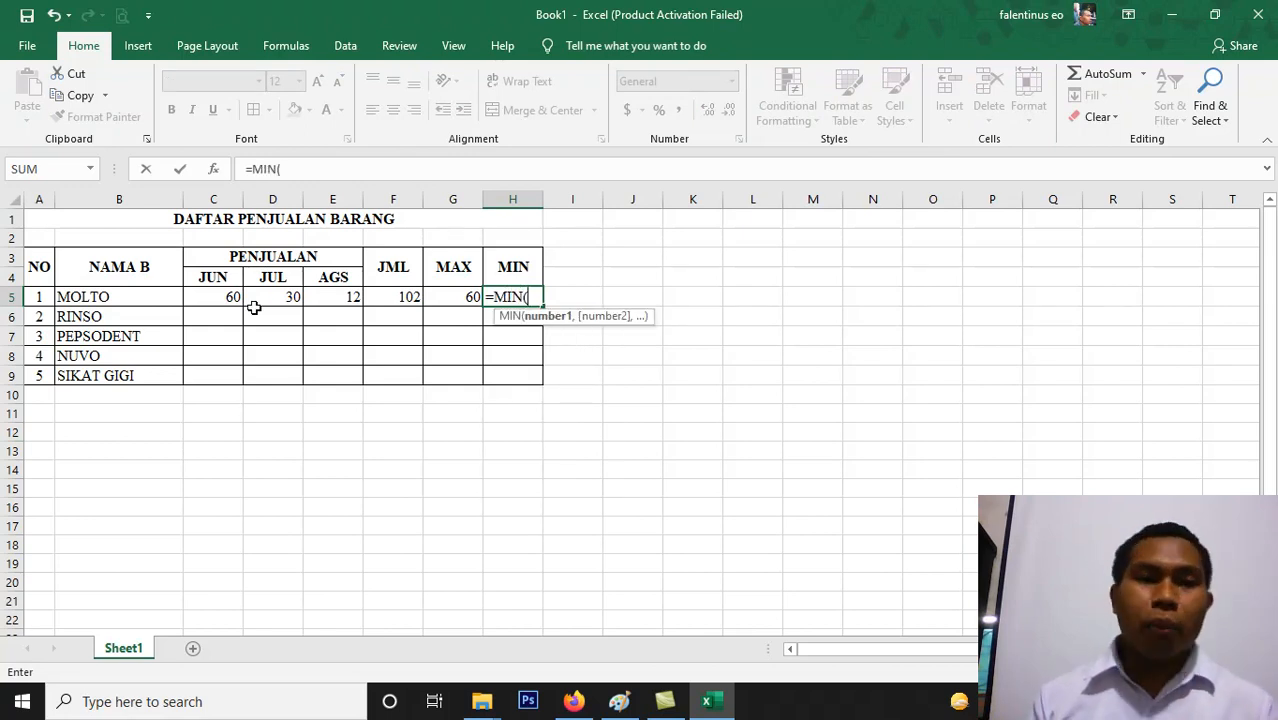
drag(232, 301, 325, 294)
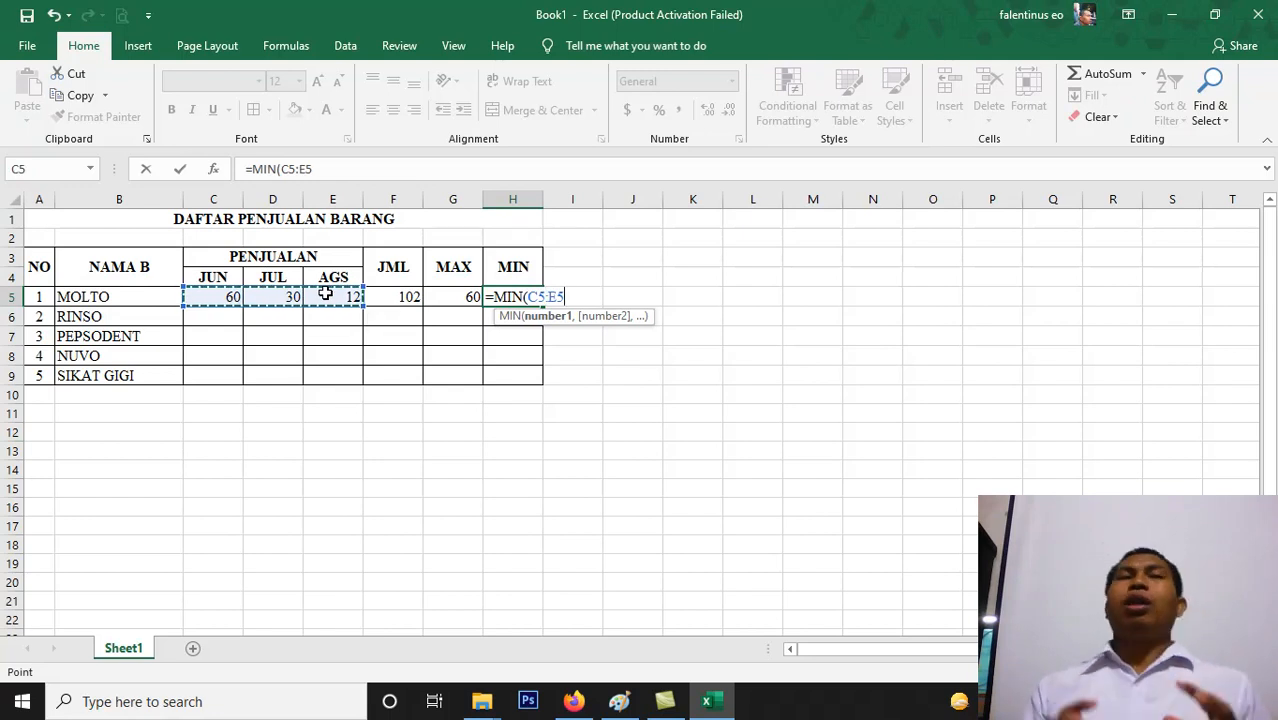
text())
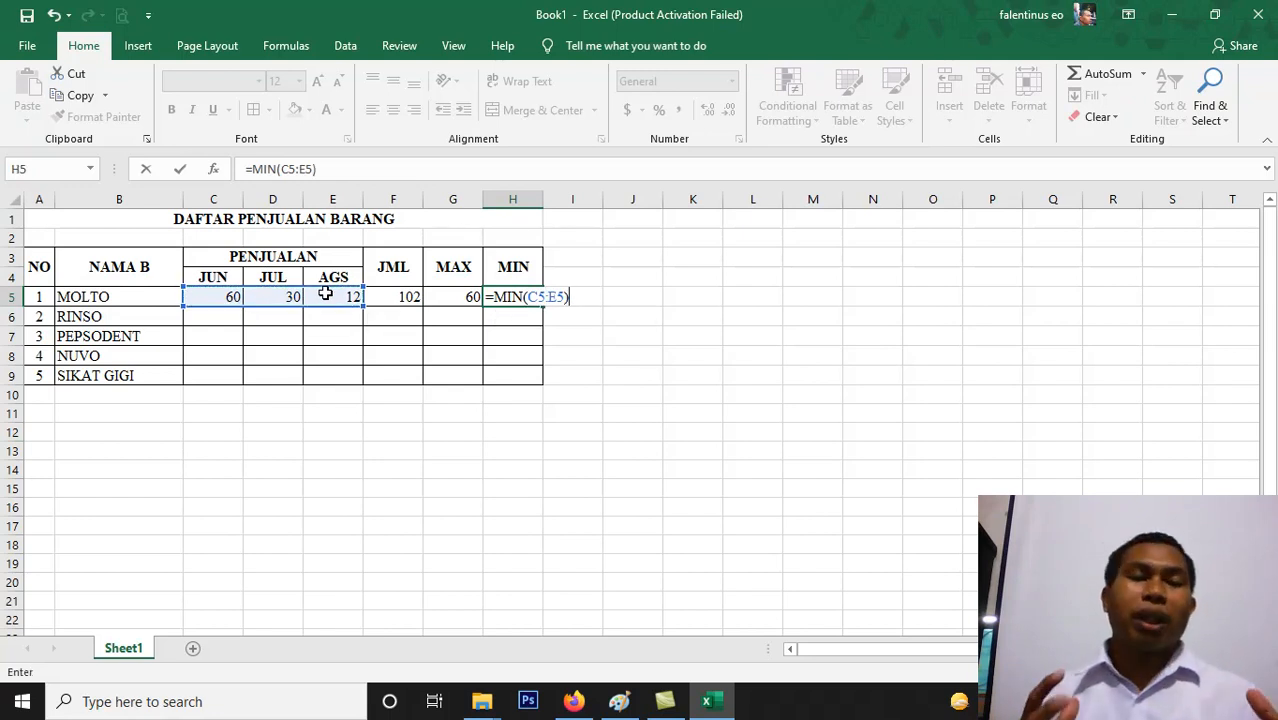
key(Return)
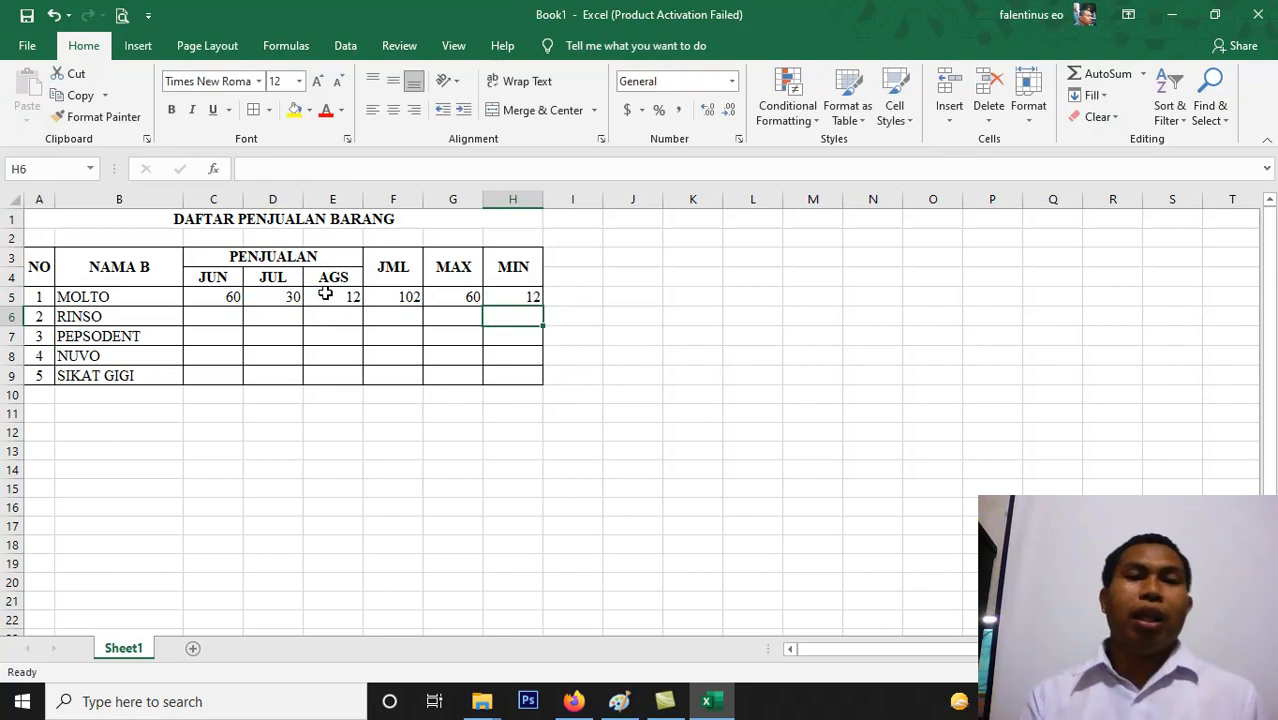